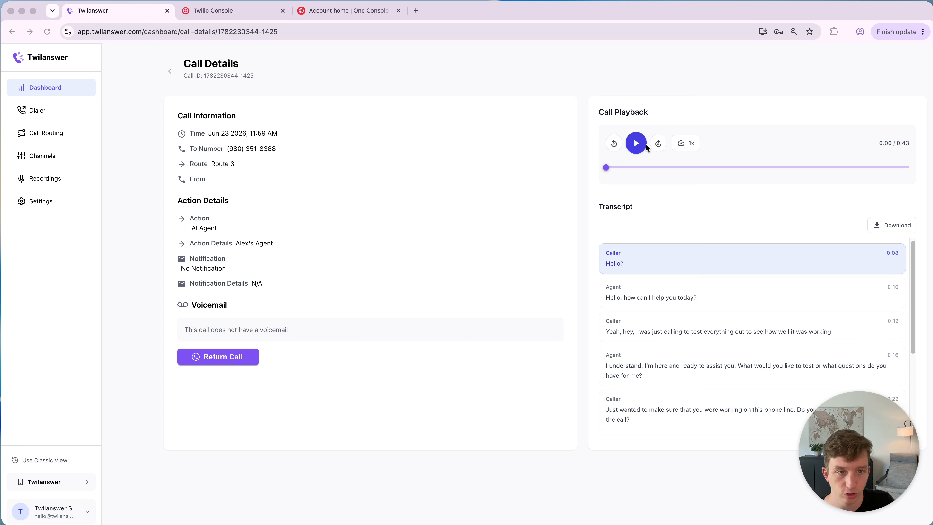
Review the call's action details and transcript, and play part of the recording from the agent's greeting at 0:10.
{"action": "left_click", "coordinate": [646, 110]}
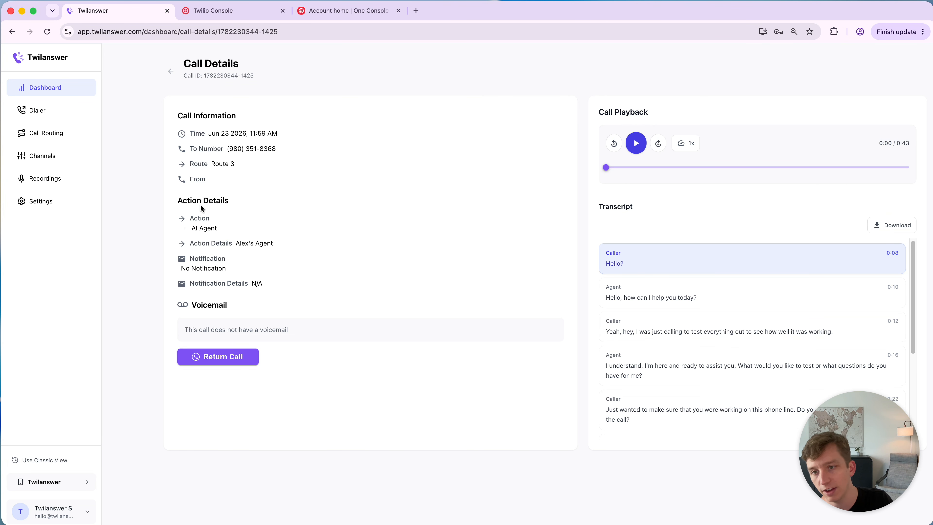
{"action": "left_click_drag", "start_coordinate": [229, 229], "coordinate": [177, 226]}
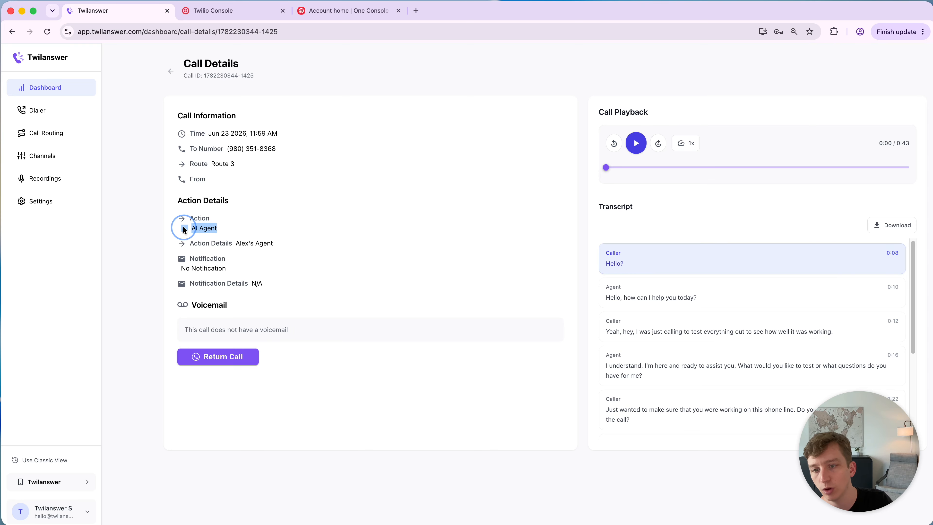
{"action": "left_click", "coordinate": [336, 234]}
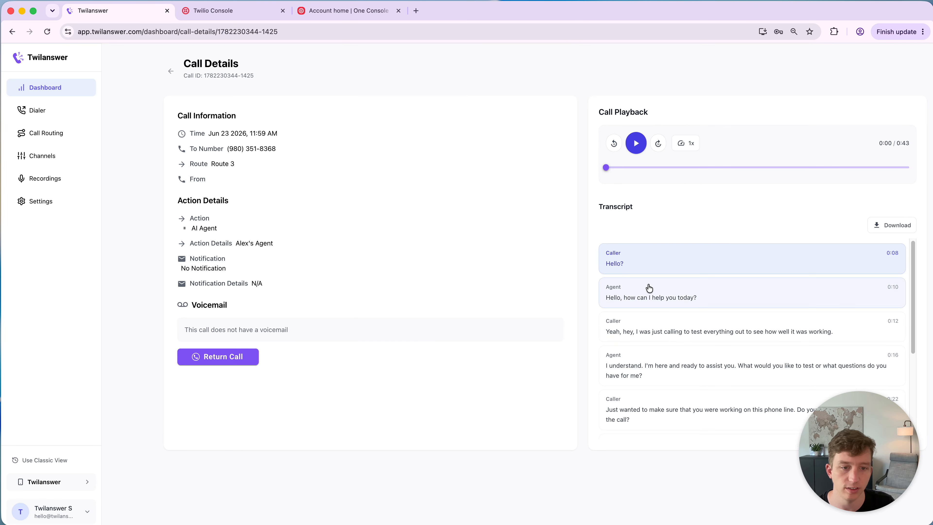
{"action": "scroll", "coordinate": [644, 274], "scroll_direction": "down", "scroll_amount": 2}
{"action": "scroll", "coordinate": [644, 284], "scroll_direction": "down", "scroll_amount": 5}
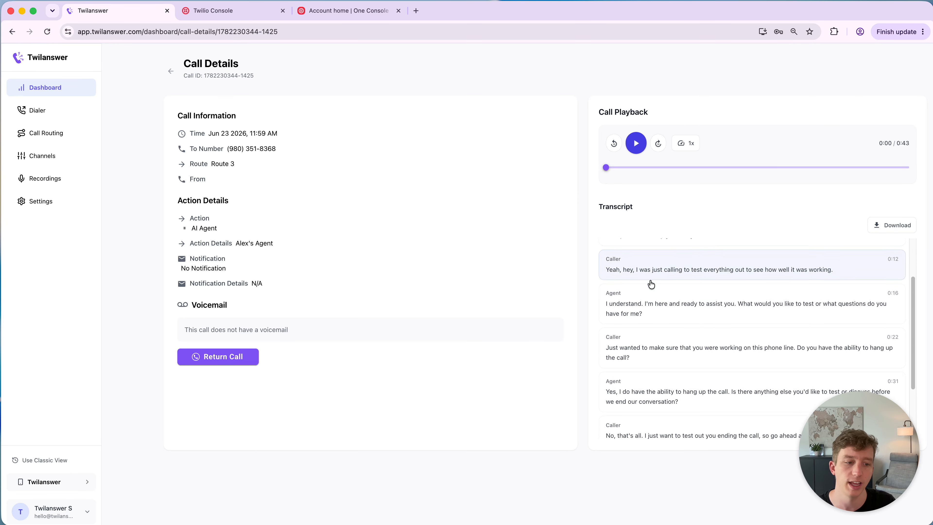
{"action": "scroll", "coordinate": [652, 285], "scroll_direction": "up", "scroll_amount": 7}
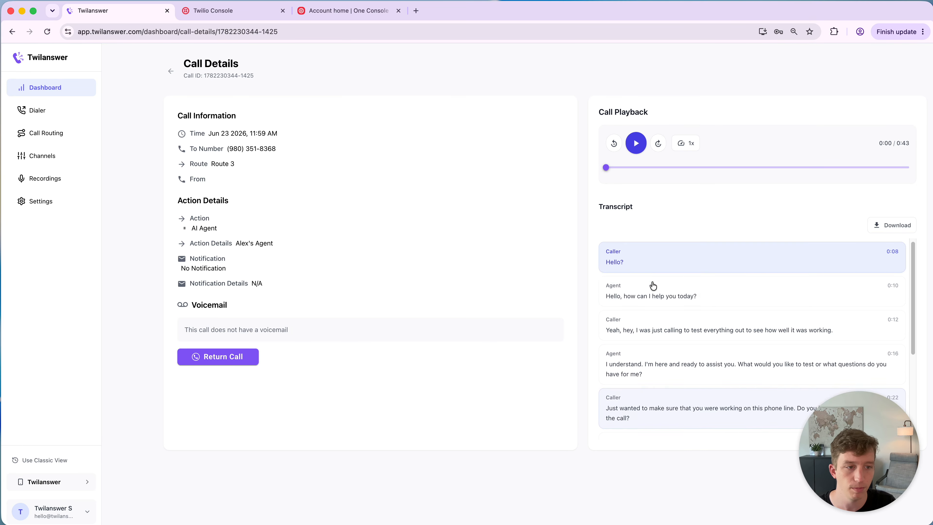
{"action": "left_click", "coordinate": [678, 299]}
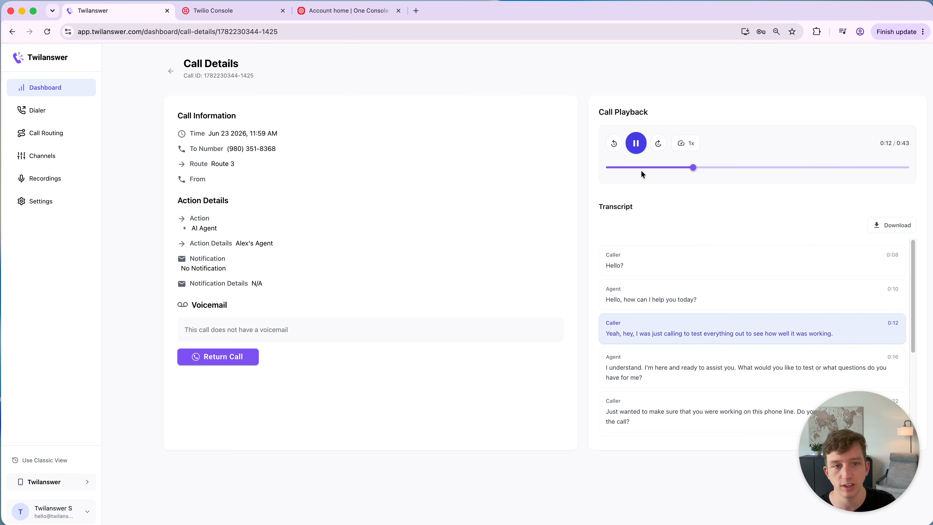
{"action": "left_click", "coordinate": [635, 143]}
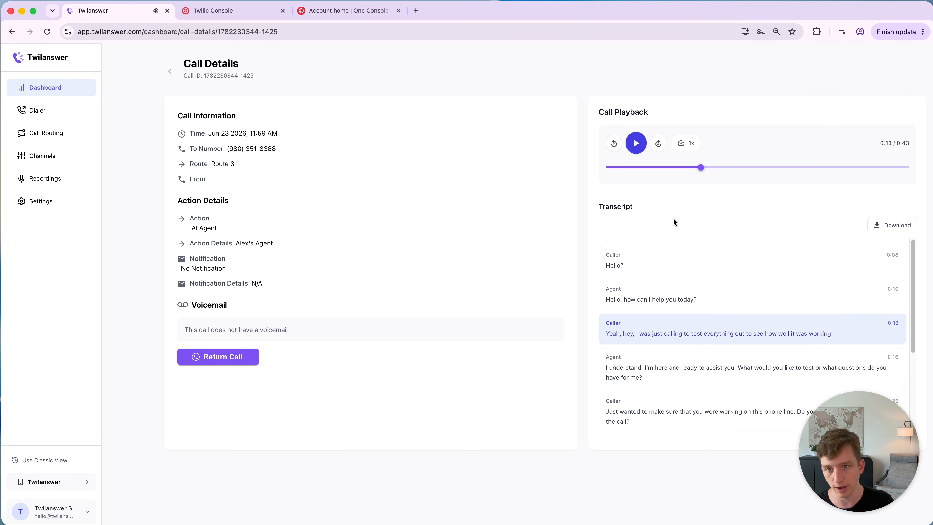
Sign out of the current account and open the registration form for a new account.
{"action": "left_click", "coordinate": [64, 515]}
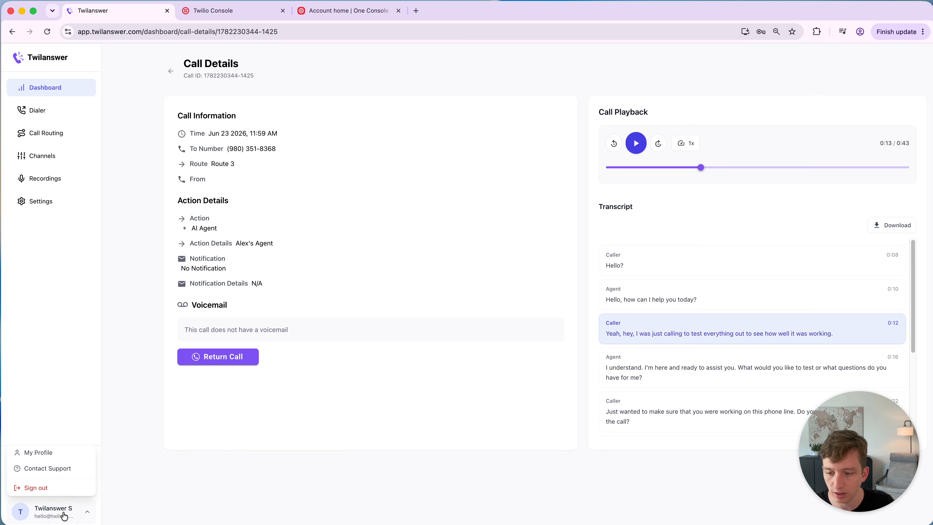
{"action": "left_click", "coordinate": [57, 488]}
{"action": "left_click", "coordinate": [523, 428]}
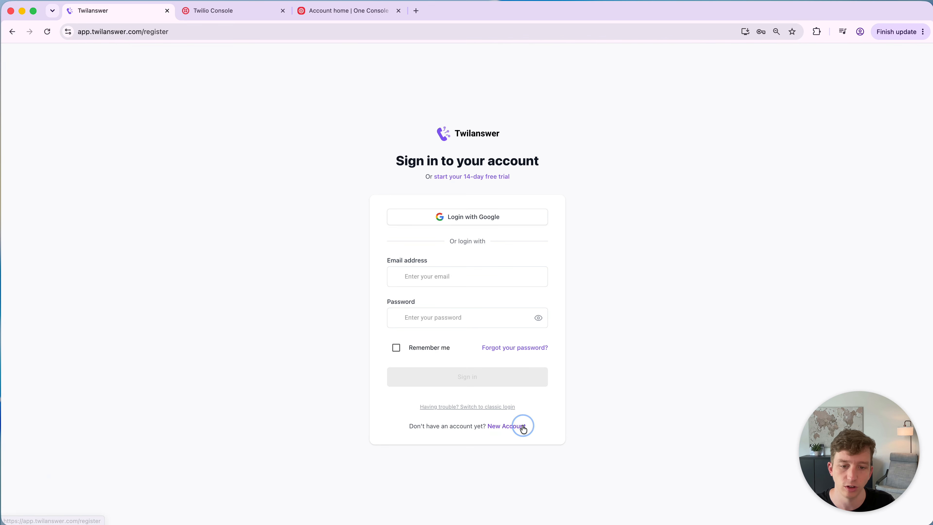
Fill in the first name, last name and e-mail address for the new account.
{"action": "left_click", "coordinate": [426, 202]}
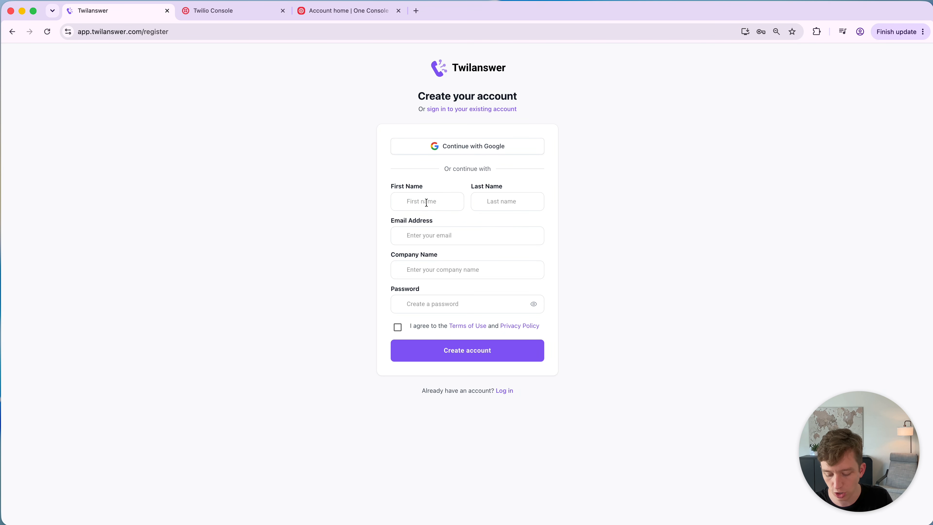
{"action": "type", "text": "Recording"}
{"action": "key", "text": "Tab"}
{"action": "type", "text": "Test"}
{"action": "key", "text": "Tab"}
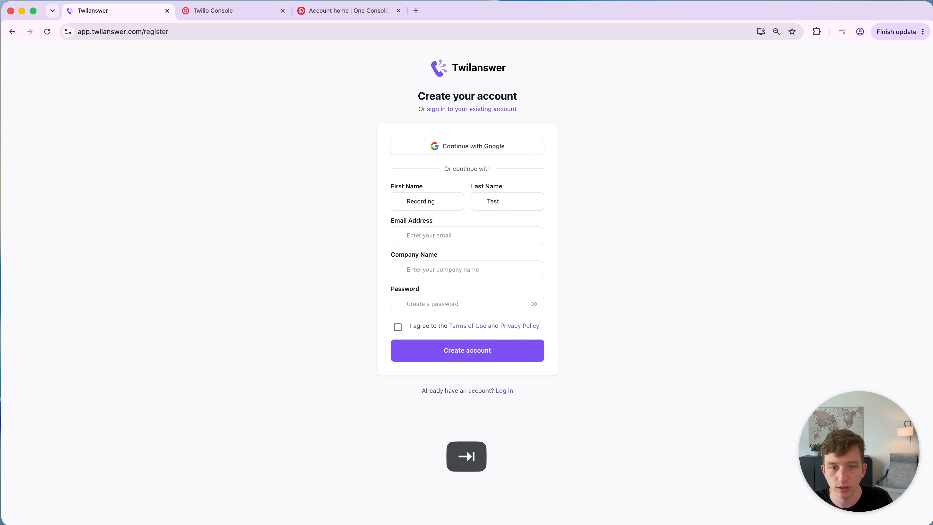
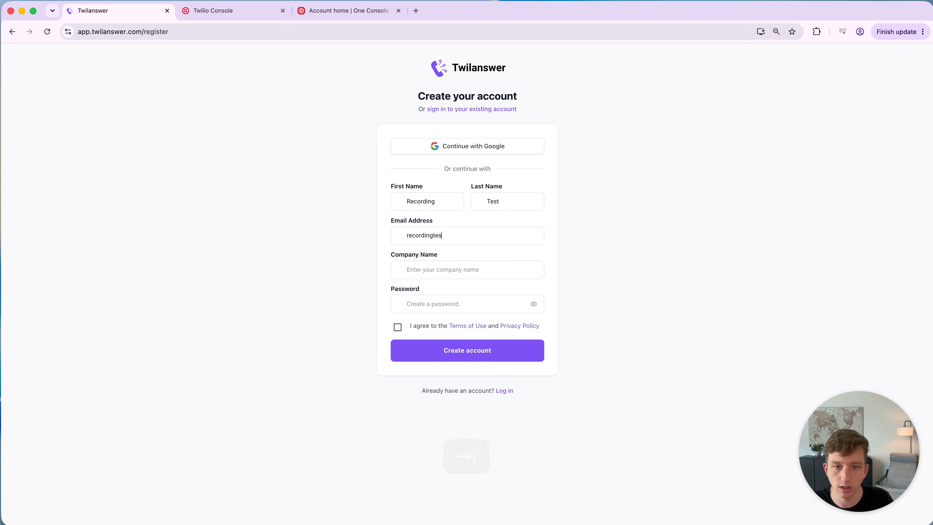
{"action": "key", "text": "Tab"}
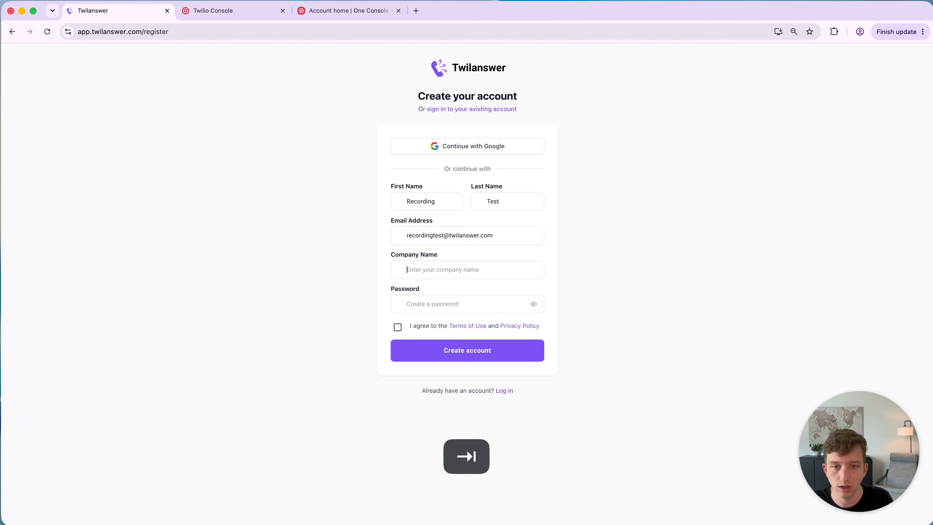
Set the company name to "recording test" and enter the account password.
{"action": "type", "text": "t"}
{"action": "key", "text": "BackSpace"}
{"action": "type", "text": "recording tes"}
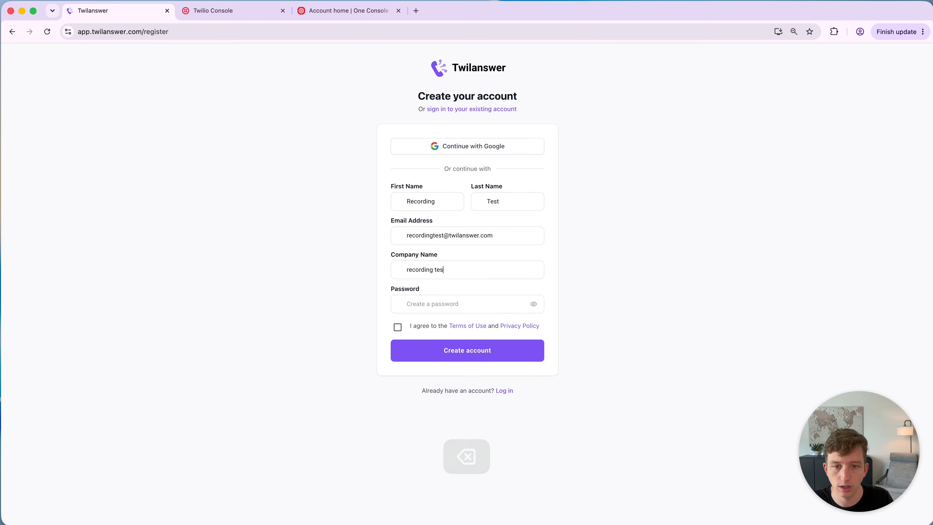
{"action": "type", "text": "t"}
{"action": "key", "text": "Tab"}
{"action": "type", "text": "********"}
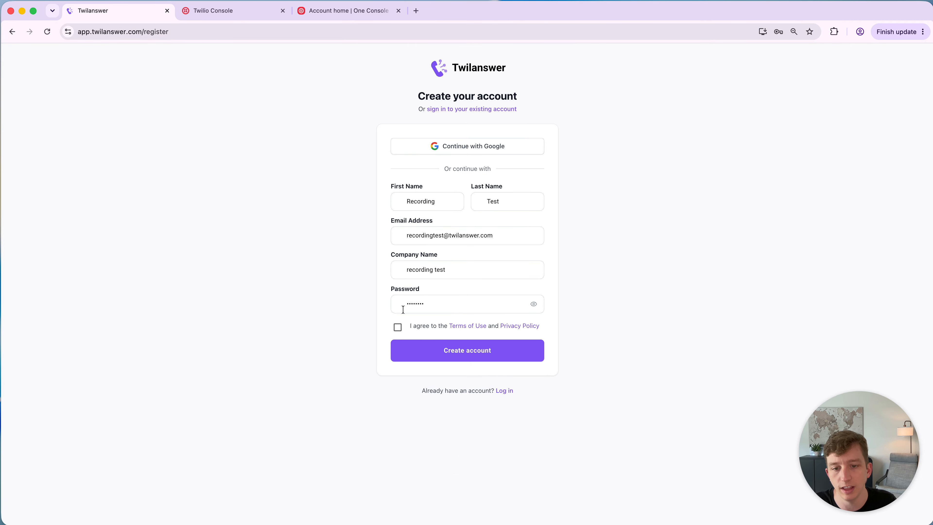
Agree to the Terms of Use and Privacy Policy, create the account, and dismiss the browser's offer to save the password.
{"action": "left_click", "coordinate": [398, 327]}
{"action": "left_click", "coordinate": [435, 355]}
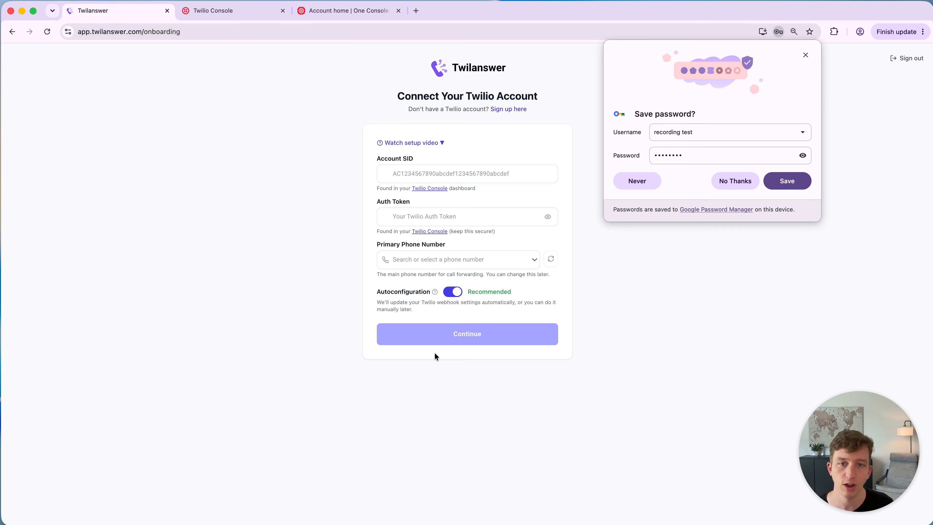
{"action": "left_click", "coordinate": [805, 55]}
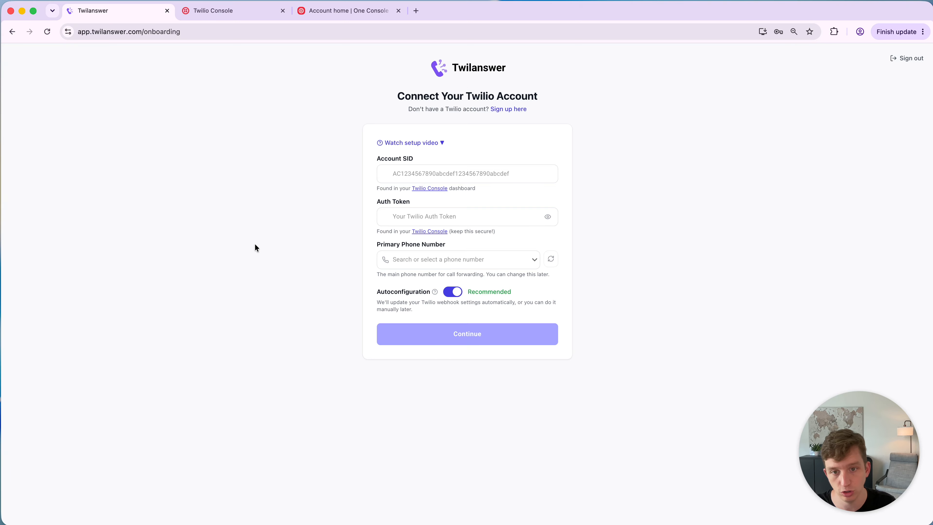
{"action": "left_click", "coordinate": [437, 146]}
{"action": "left_click", "coordinate": [437, 146]}
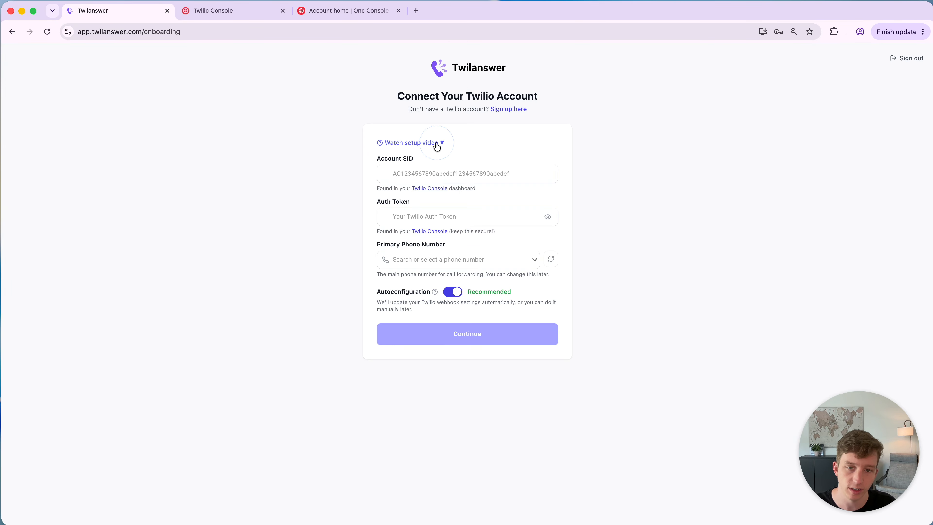
Examine where the Account SID and Auth Token are located in both the classic Twilio Console and the new One Console.
{"action": "left_click", "coordinate": [223, 14]}
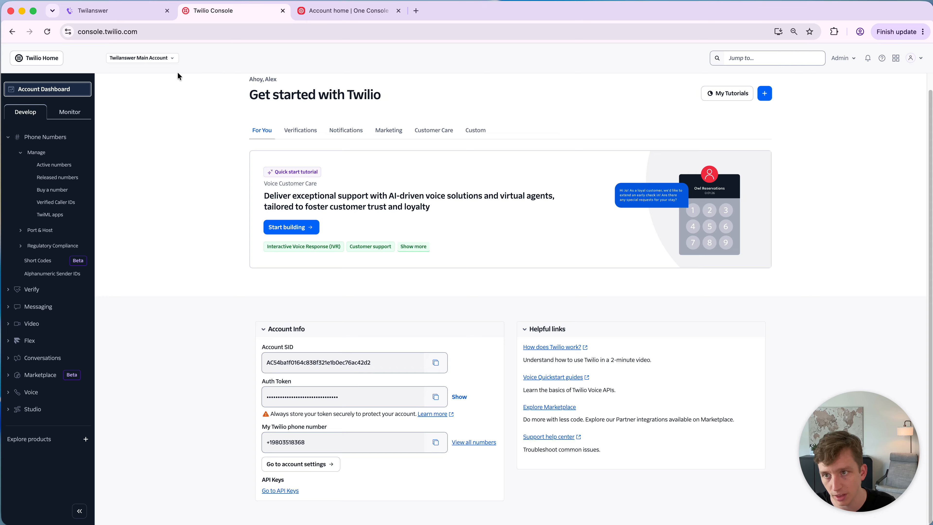
{"action": "left_click", "coordinate": [320, 14]}
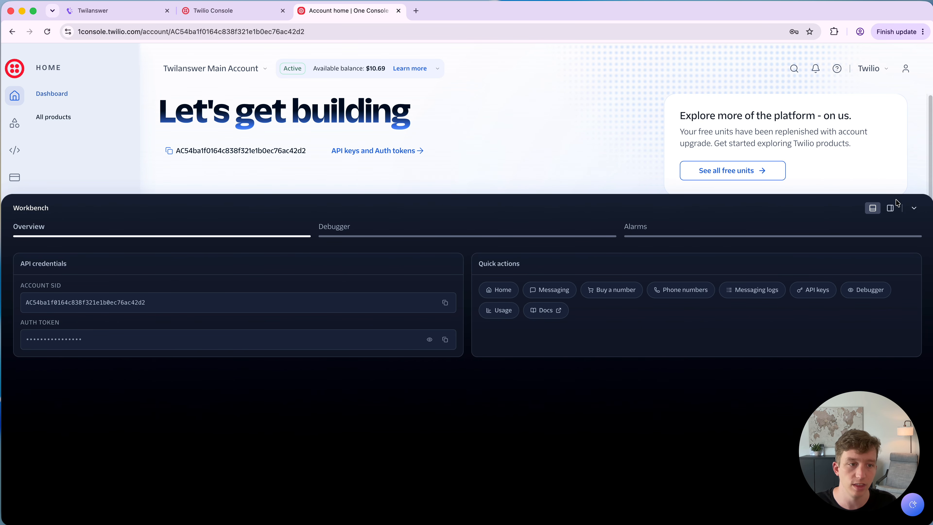
{"action": "left_click", "coordinate": [913, 208]}
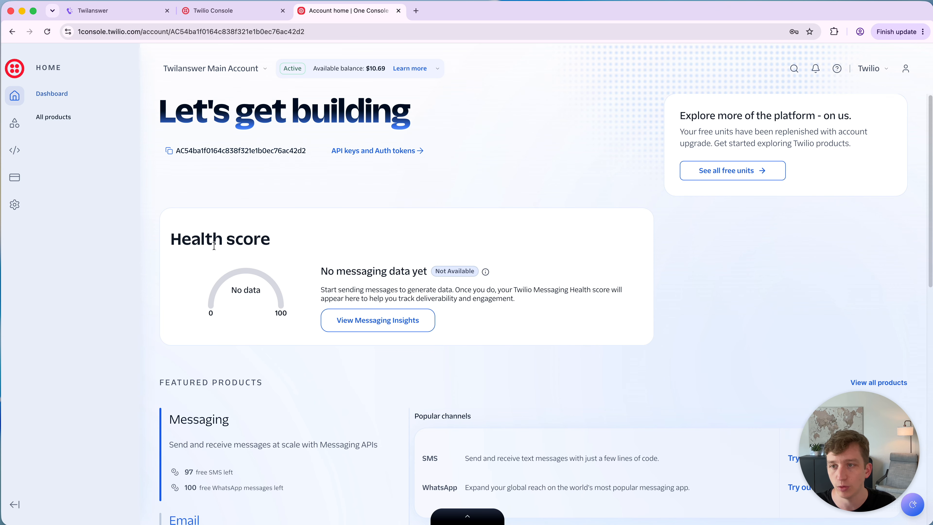
{"action": "scroll", "coordinate": [242, 257], "scroll_direction": "down", "scroll_amount": 10}
{"action": "scroll", "coordinate": [250, 258], "scroll_direction": "up", "scroll_amount": 10}
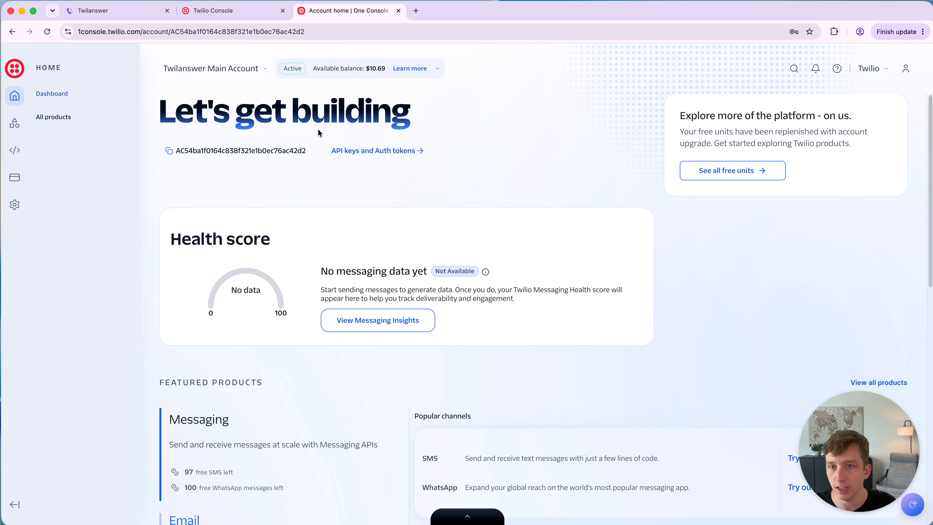
{"action": "left_click", "coordinate": [204, 14]}
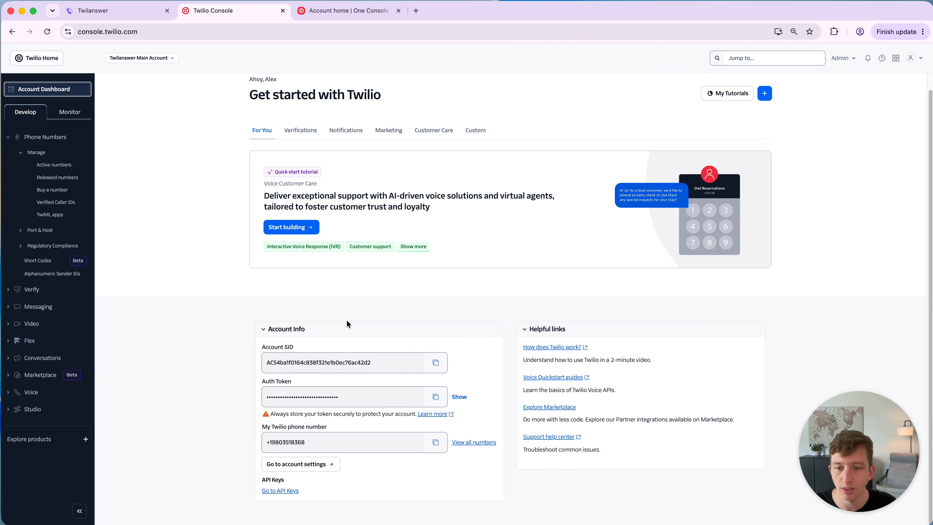
{"action": "left_click", "coordinate": [291, 329]}
{"action": "left_click", "coordinate": [291, 347]}
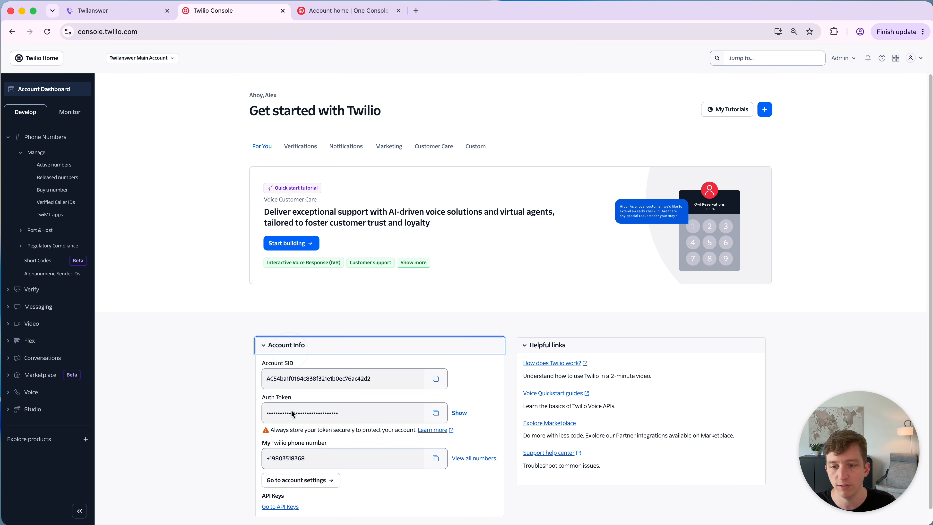
{"action": "scroll", "coordinate": [283, 367], "scroll_direction": "down", "scroll_amount": 1}
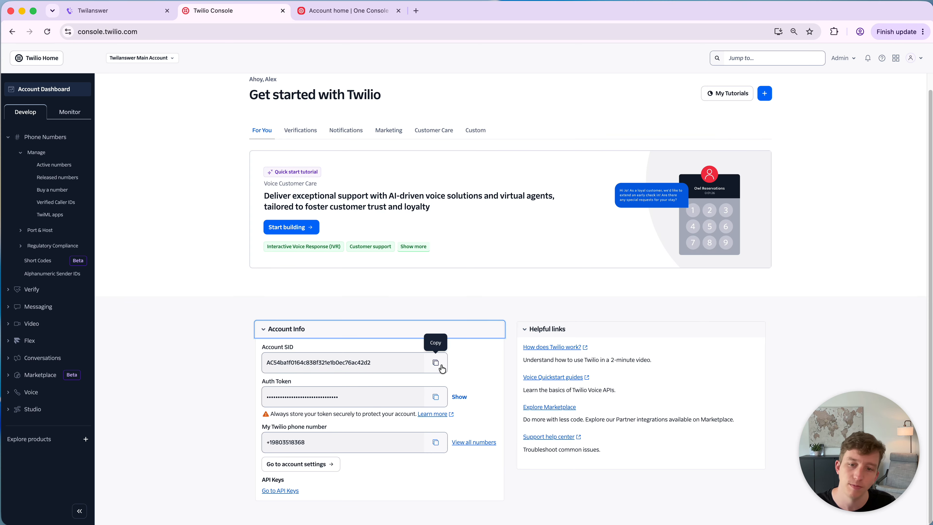
Copy the Account SID from the One Console Workbench's API credentials and paste it into the Account SID field of Twilanswer's onboarding form.
{"action": "left_click", "coordinate": [341, 11]}
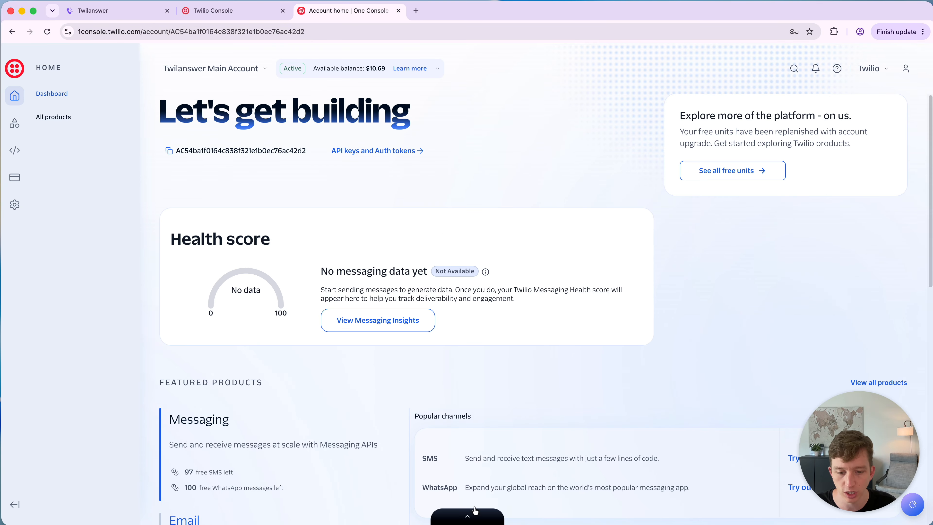
{"action": "left_click", "coordinate": [468, 516]}
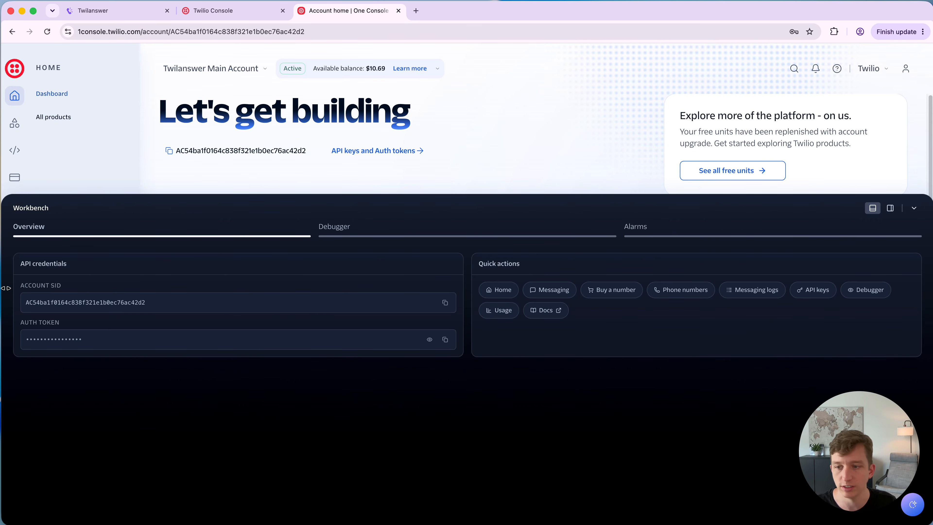
{"action": "left_click", "coordinate": [445, 303]}
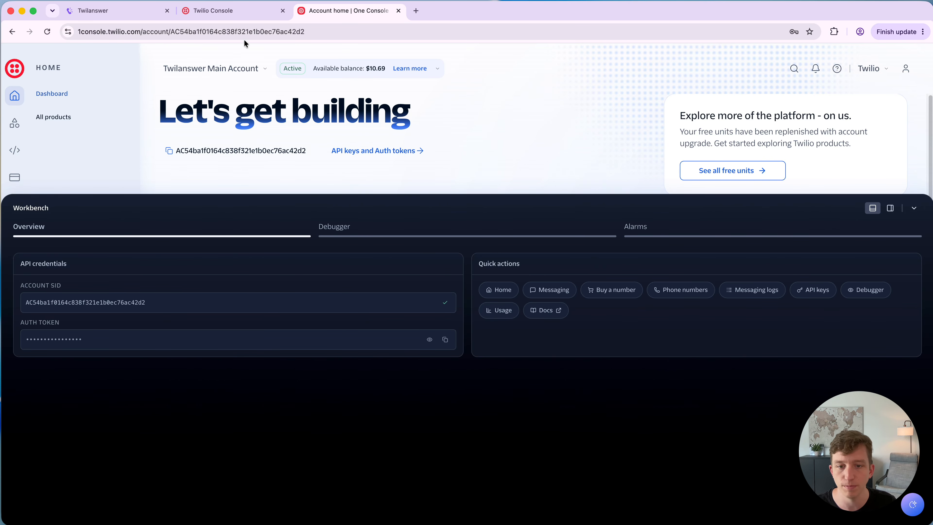
{"action": "left_click", "coordinate": [214, 13]}
{"action": "left_click", "coordinate": [112, 14]}
{"action": "left_click", "coordinate": [454, 175]}
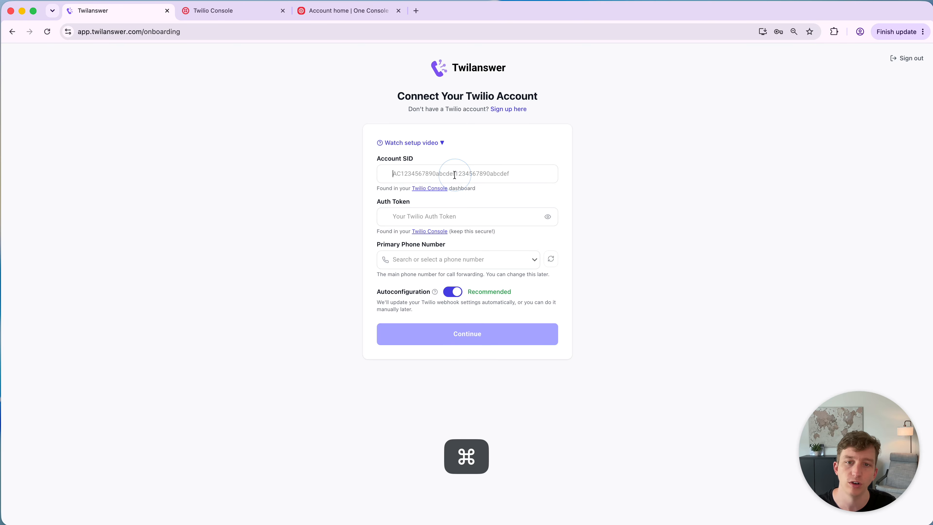
{"action": "key", "text": "super+v"}
Copy the Auth Token from the One Console Workbench and paste it into the Auth Token field of Twilanswer's onboarding form.
{"action": "left_click", "coordinate": [365, 13]}
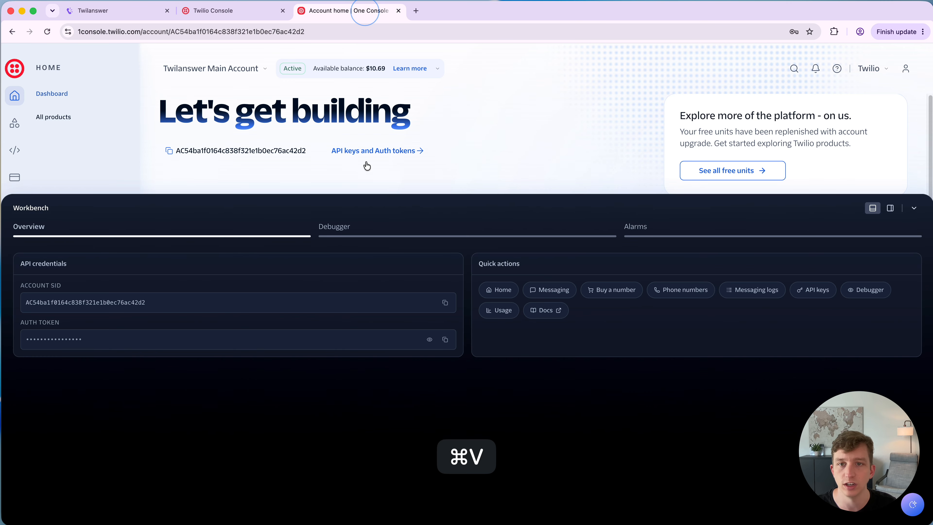
{"action": "left_click", "coordinate": [445, 339]}
{"action": "left_click", "coordinate": [75, 14]}
{"action": "left_click", "coordinate": [419, 217]}
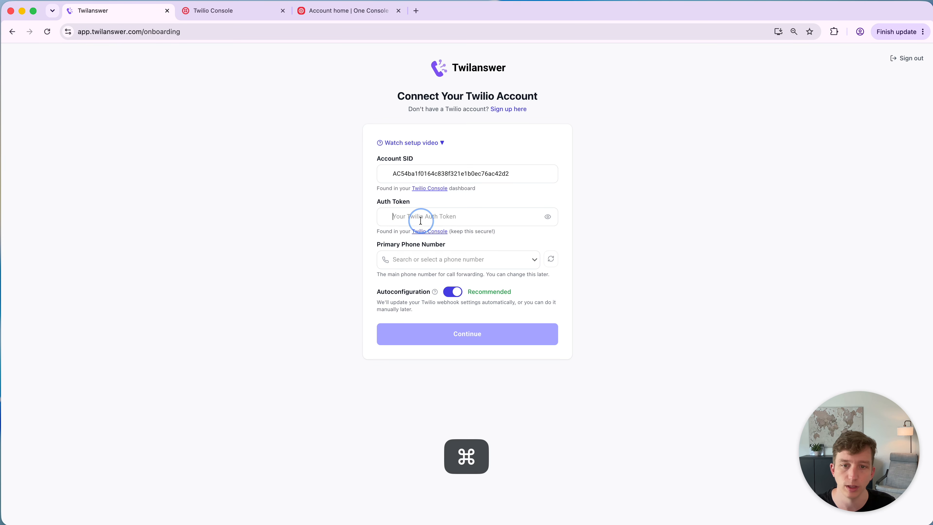
{"action": "key", "text": "super+v"}
View the choices for the primary phone number, and open the Buy a Number page from the active numbers in the classic Twilio Console.
{"action": "left_click", "coordinate": [521, 260]}
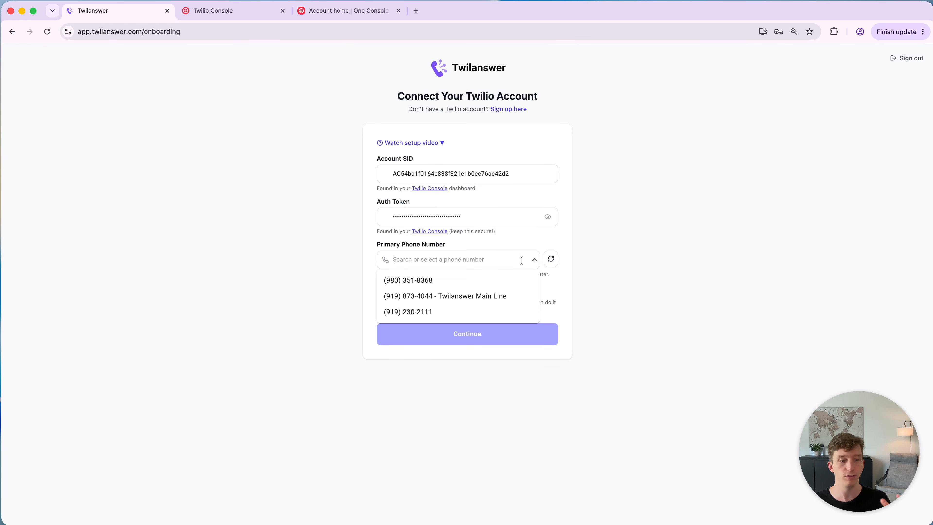
{"action": "left_click", "coordinate": [349, 10]}
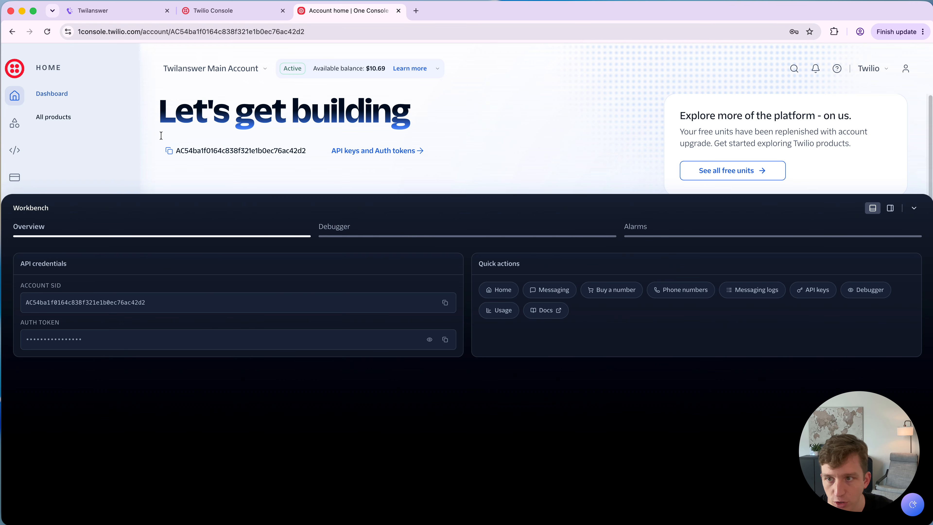
{"action": "left_click", "coordinate": [217, 11]}
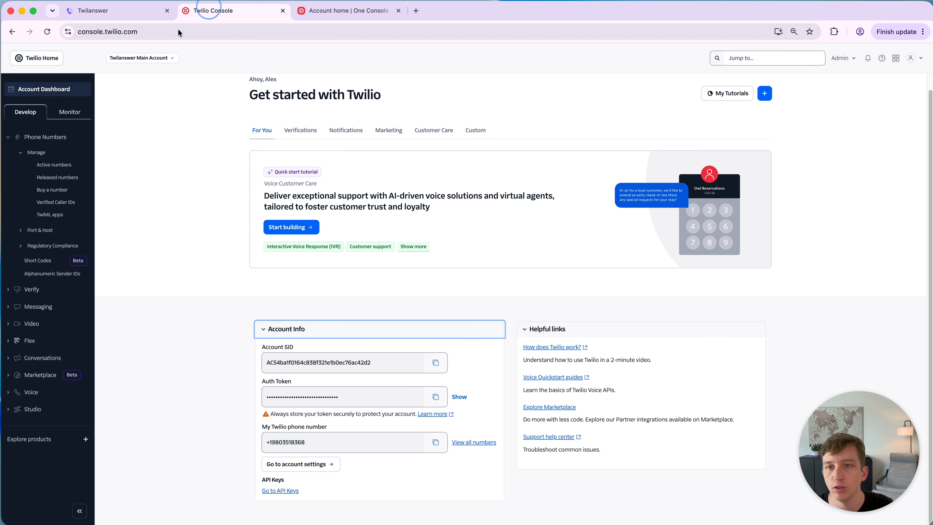
{"action": "left_click", "coordinate": [51, 168]}
{"action": "left_click", "coordinate": [900, 87]}
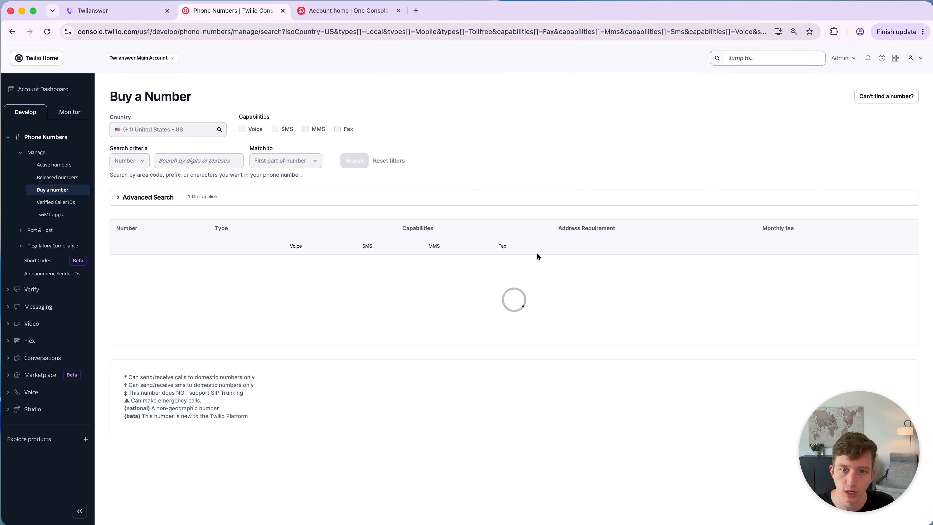
Look through the numbers for sale, return to Twilanswer, choose the first listed primary phone number, and submit the onboarding form with autoconfiguration enabled.
{"action": "scroll", "coordinate": [250, 183], "scroll_direction": "down", "scroll_amount": 5}
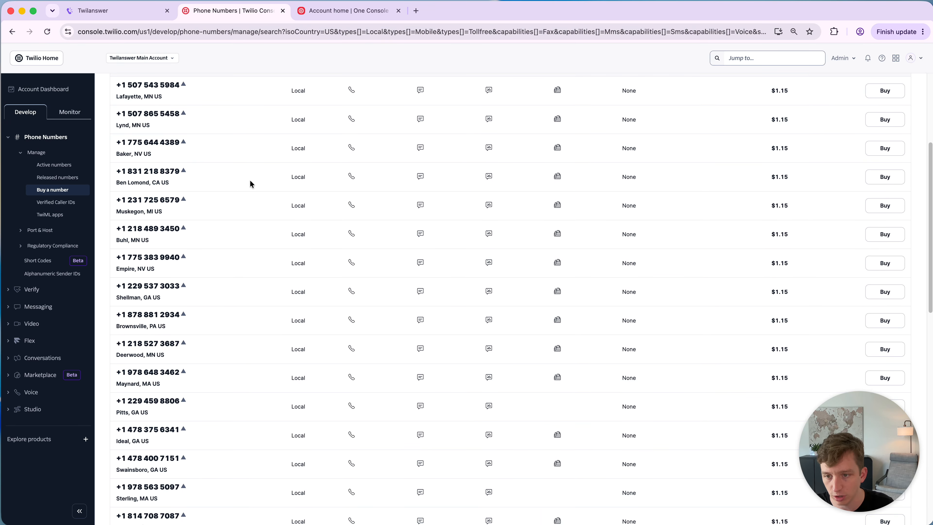
{"action": "scroll", "coordinate": [250, 183], "scroll_direction": "up", "scroll_amount": 5}
{"action": "left_click", "coordinate": [141, 12]}
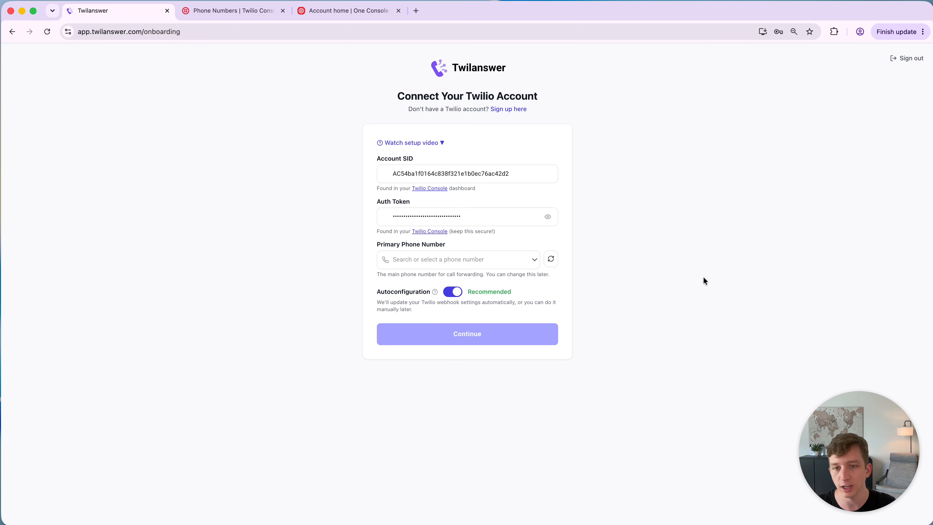
{"action": "left_click", "coordinate": [503, 260]}
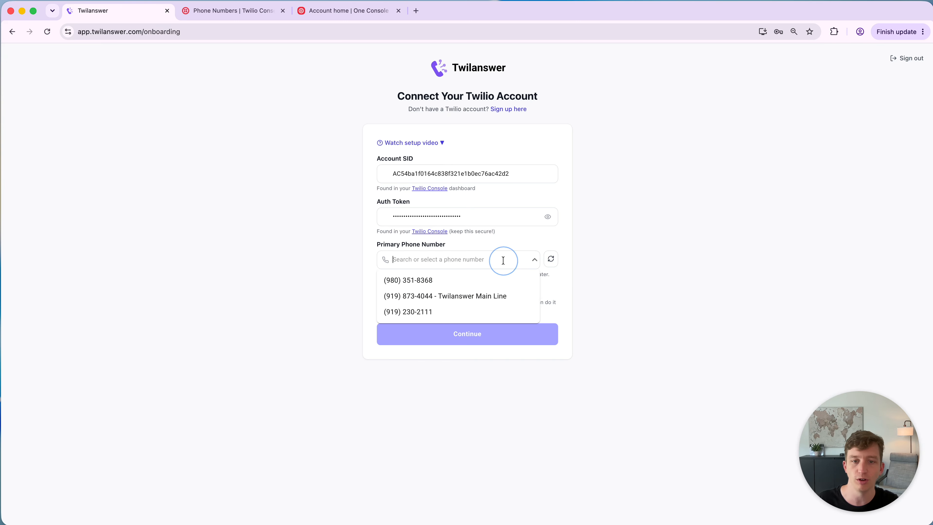
{"action": "left_click", "coordinate": [442, 279]}
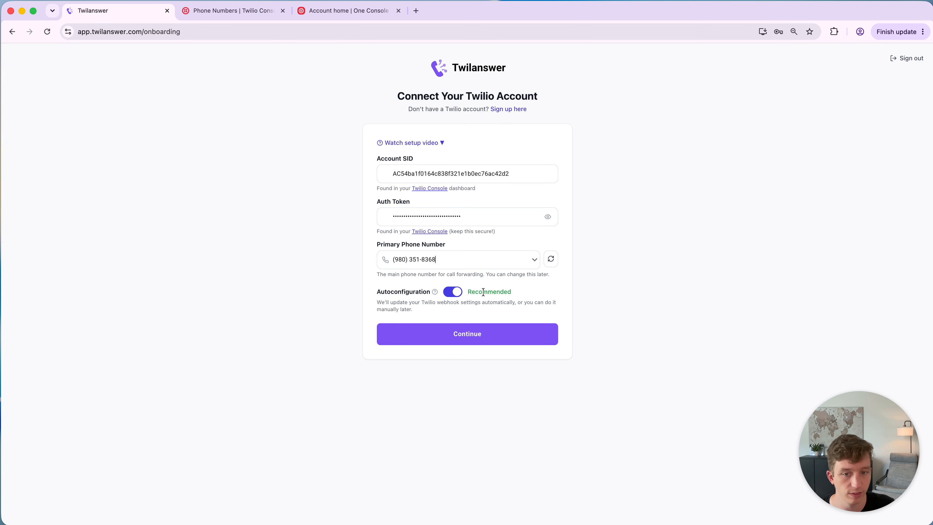
{"action": "left_click", "coordinate": [483, 333]}
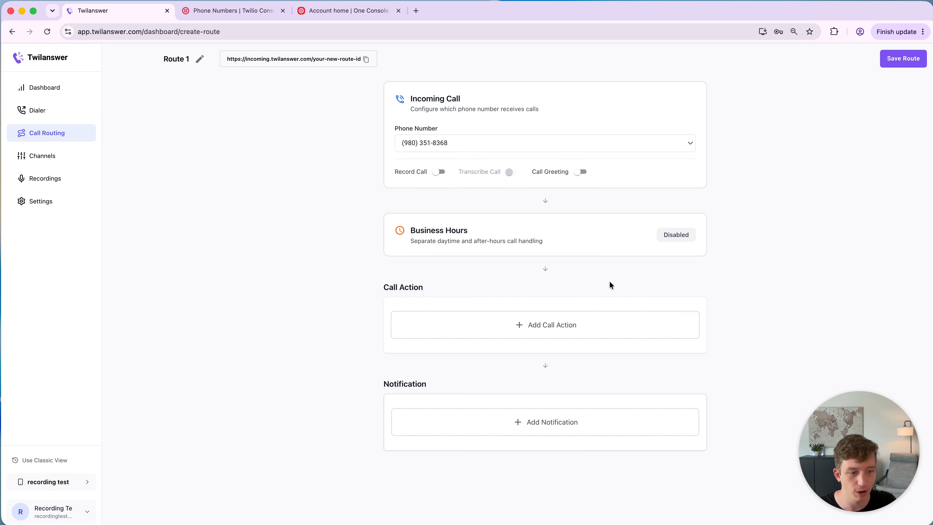
Enable Record Call and Transcribe Call for the route's incoming call, and view the phone numbers available for it.
{"action": "left_click", "coordinate": [439, 172]}
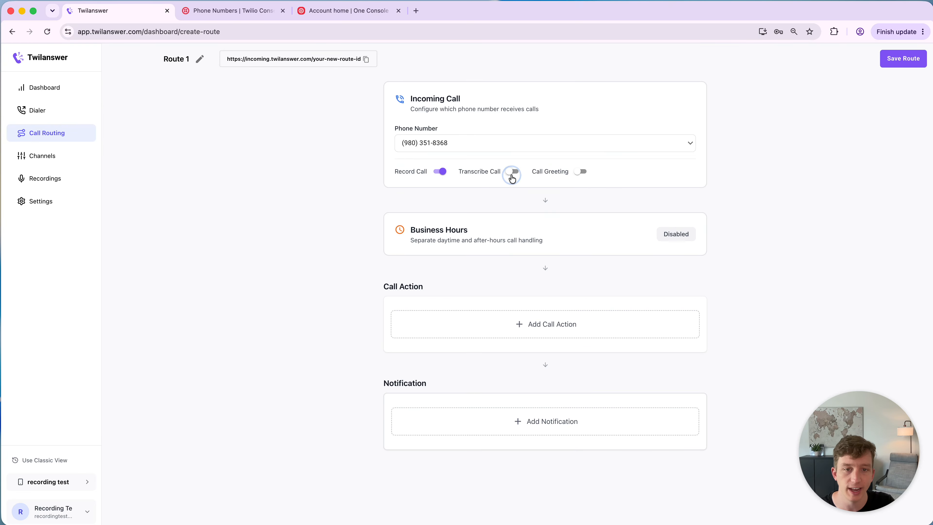
{"action": "left_click", "coordinate": [512, 173]}
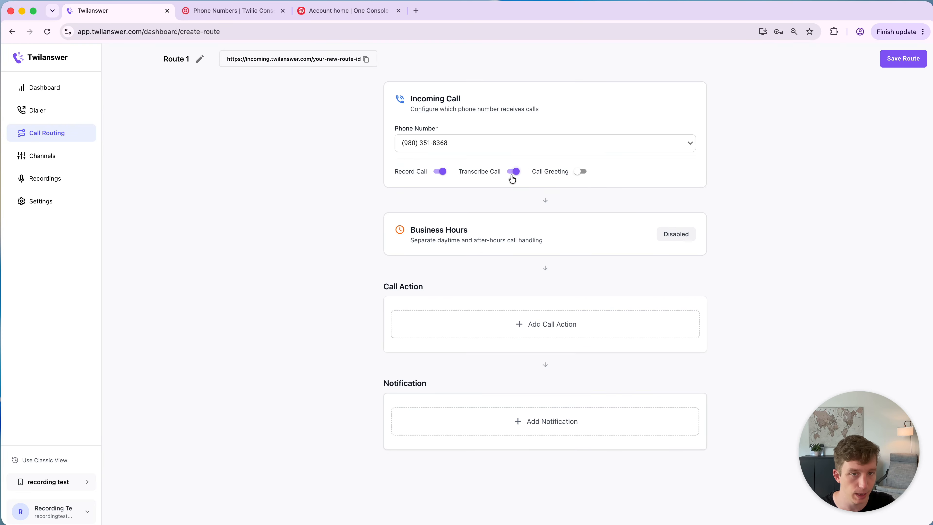
{"action": "left_click", "coordinate": [467, 145]}
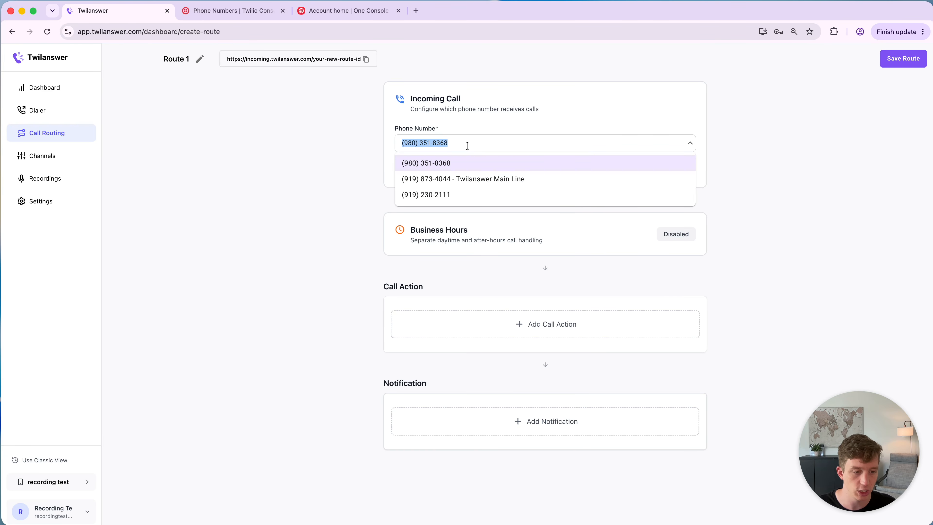
{"action": "left_click", "coordinate": [354, 146]}
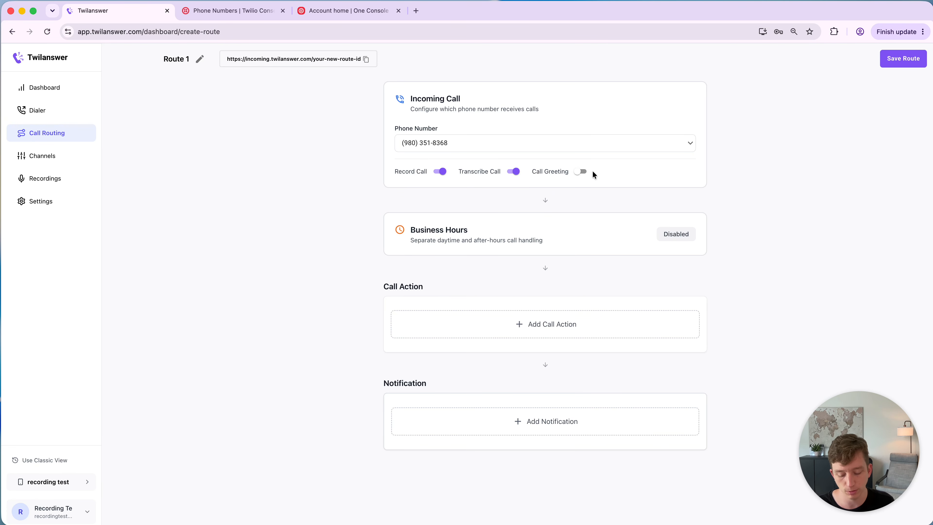
Enable the call greeting, use the recording "Twilanswer- General Greeting" for it, and play a short preview.
{"action": "left_click", "coordinate": [582, 171]}
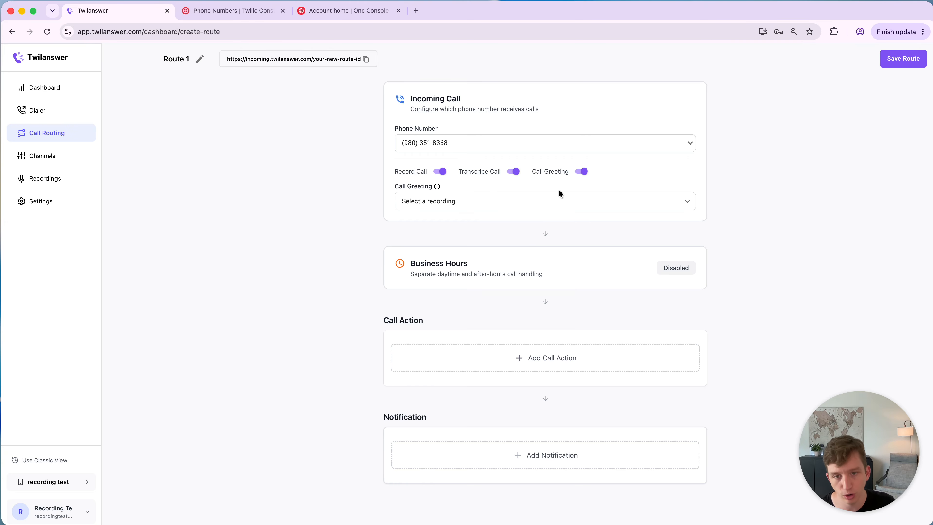
{"action": "mouse_move", "coordinate": [437, 185]}
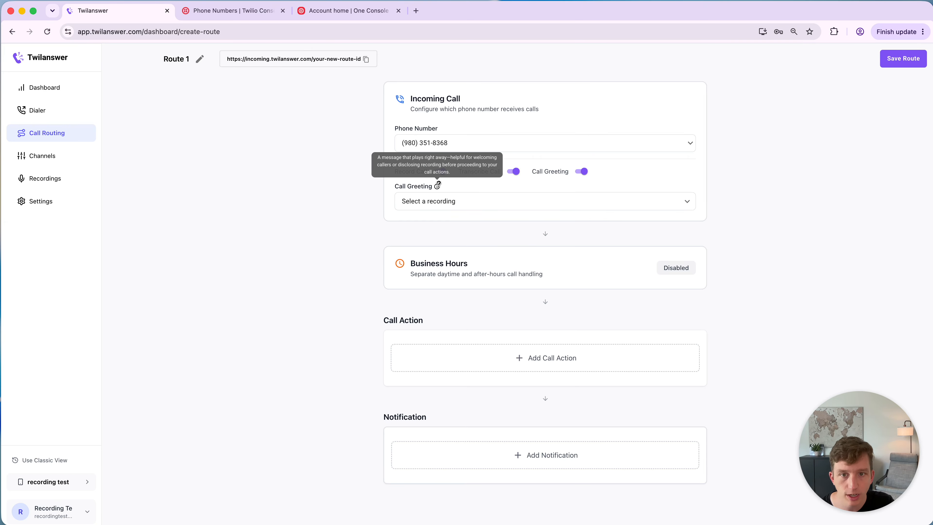
{"action": "left_click", "coordinate": [492, 201]}
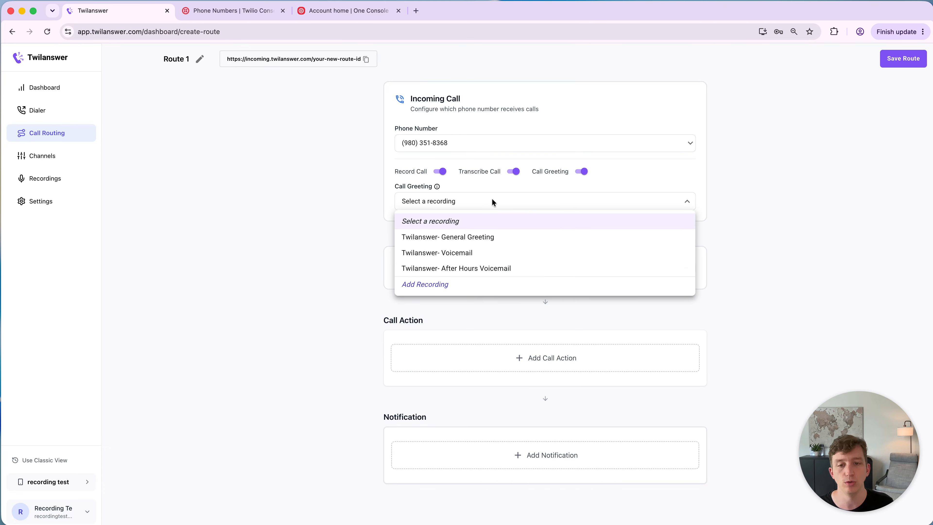
{"action": "left_click", "coordinate": [474, 235]}
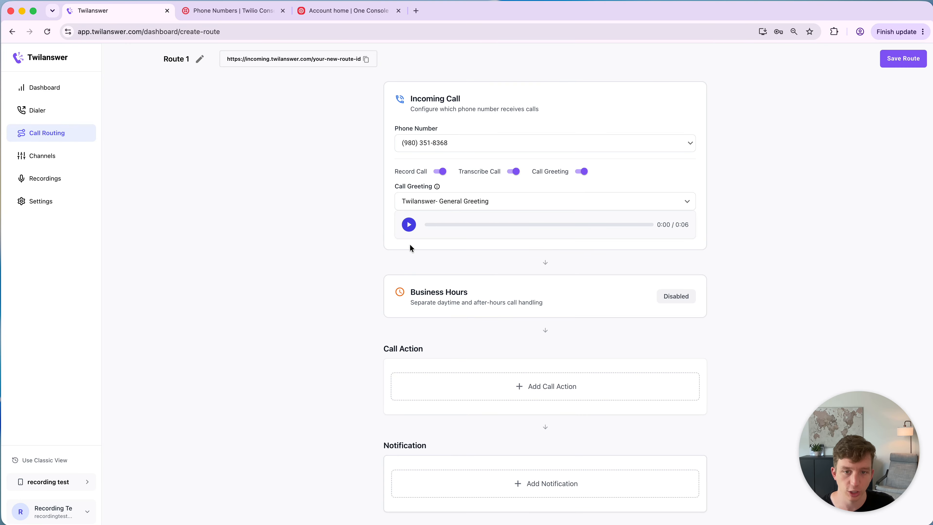
{"action": "left_click", "coordinate": [410, 225]}
{"action": "left_click", "coordinate": [409, 224]}
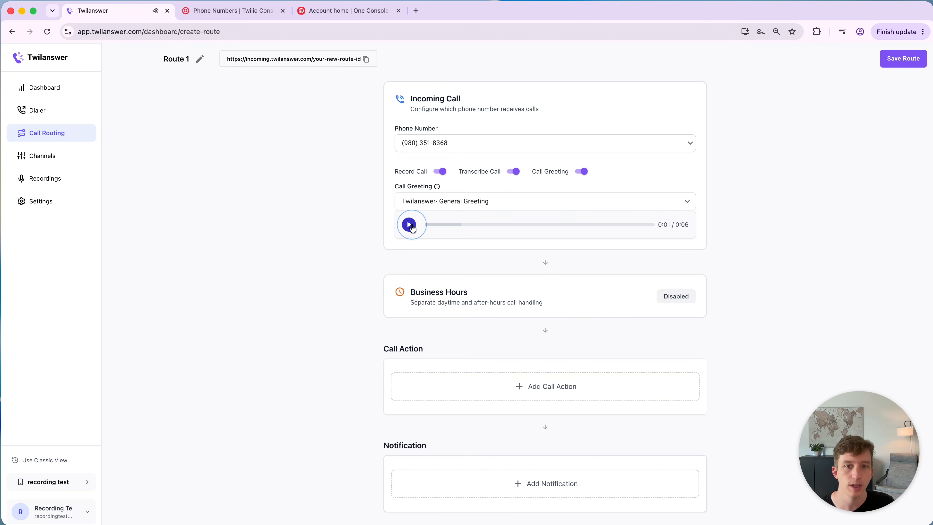
View the methods for adding a new call greeting recording, and leave the dialog without creating one.
{"action": "left_click", "coordinate": [472, 205]}
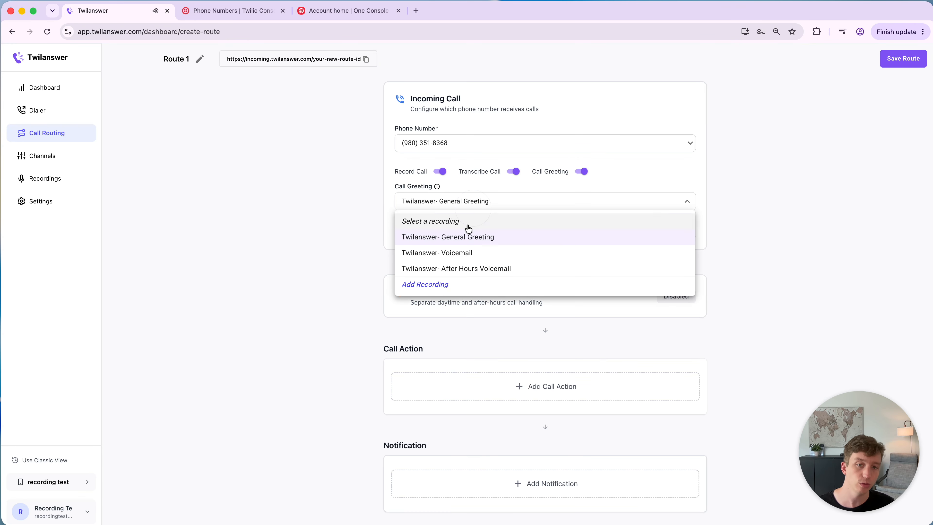
{"action": "left_click", "coordinate": [460, 290]}
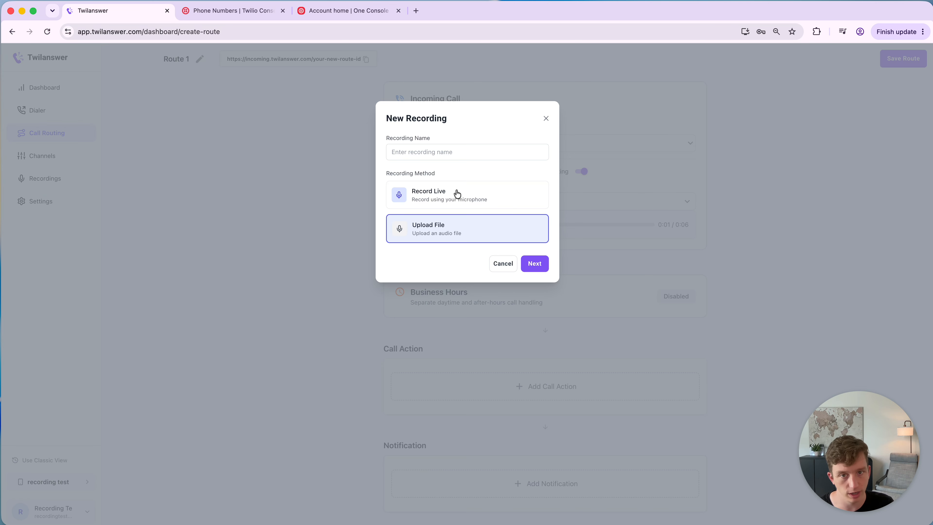
{"action": "left_click", "coordinate": [499, 267]}
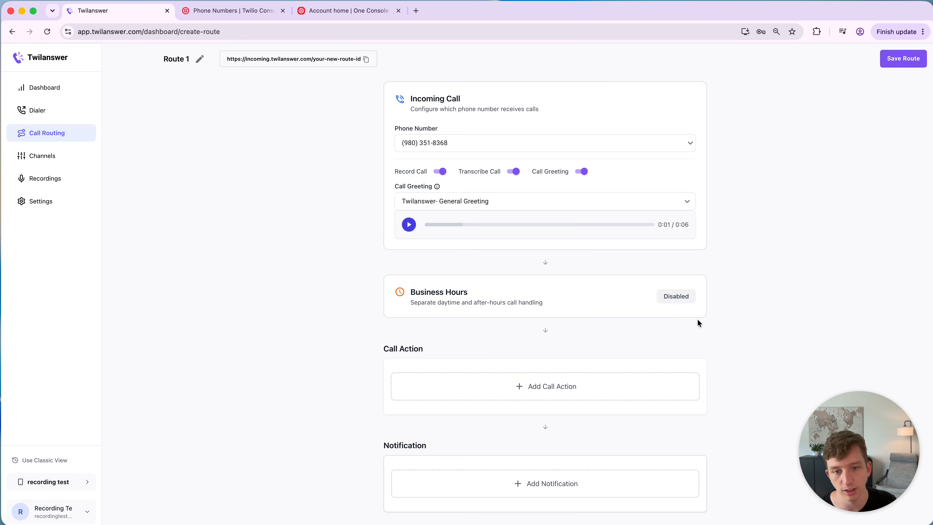
Add a Forward Call action to the route.
{"action": "left_click", "coordinate": [525, 386]}
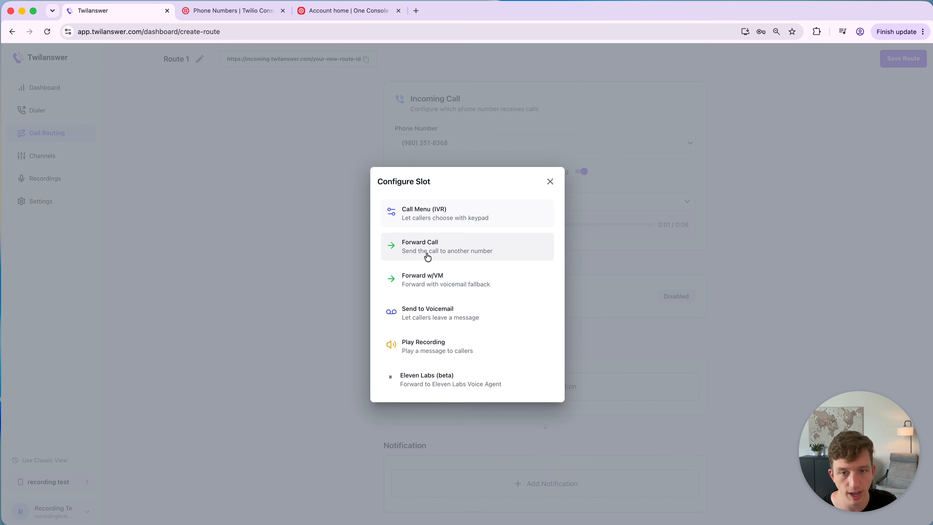
{"action": "left_click", "coordinate": [428, 257]}
{"action": "scroll", "coordinate": [518, 392], "scroll_direction": "down", "scroll_amount": 1}
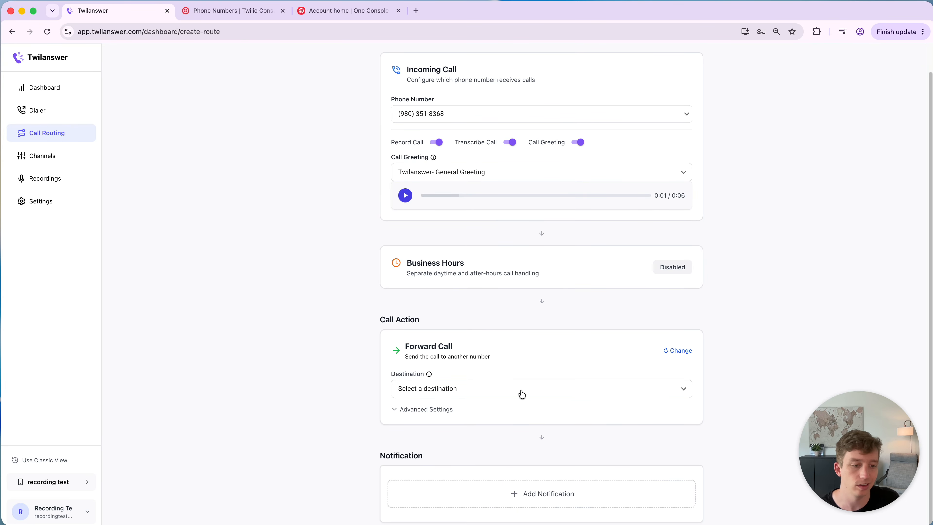
Add a new forwarding number as the destination, filling in the recipient's name as nickname and their phone number, and request its verification code.
{"action": "left_click", "coordinate": [495, 391]}
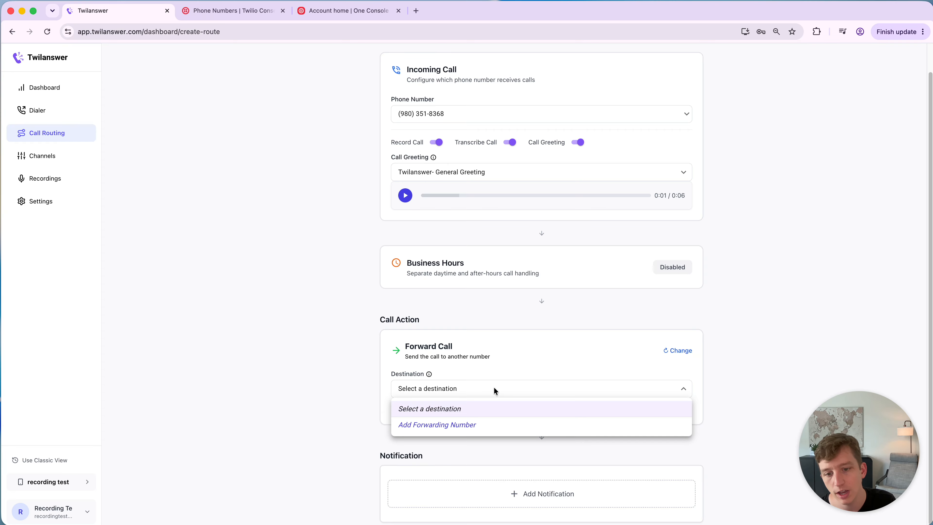
{"action": "left_click", "coordinate": [466, 425]}
{"action": "left_click", "coordinate": [444, 290]}
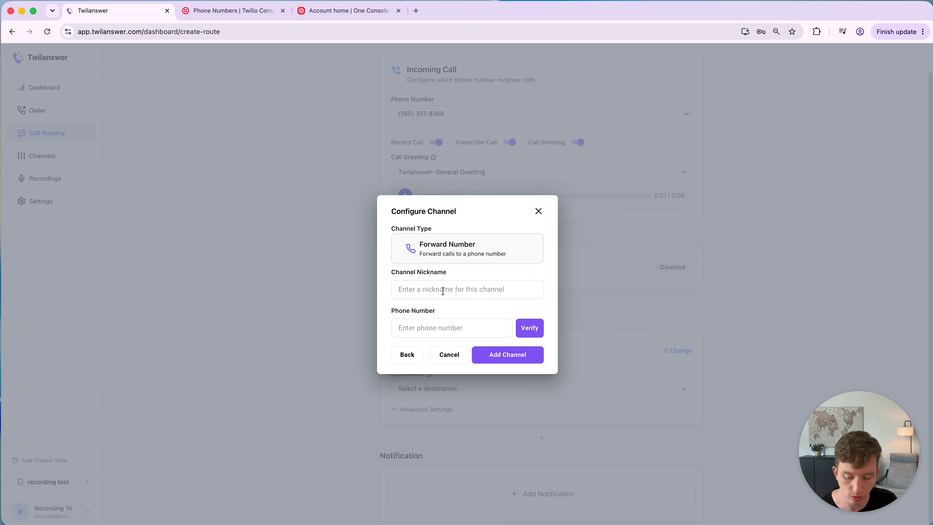
{"action": "type", "text": "Alex"}
{"action": "key", "text": "Tab"}
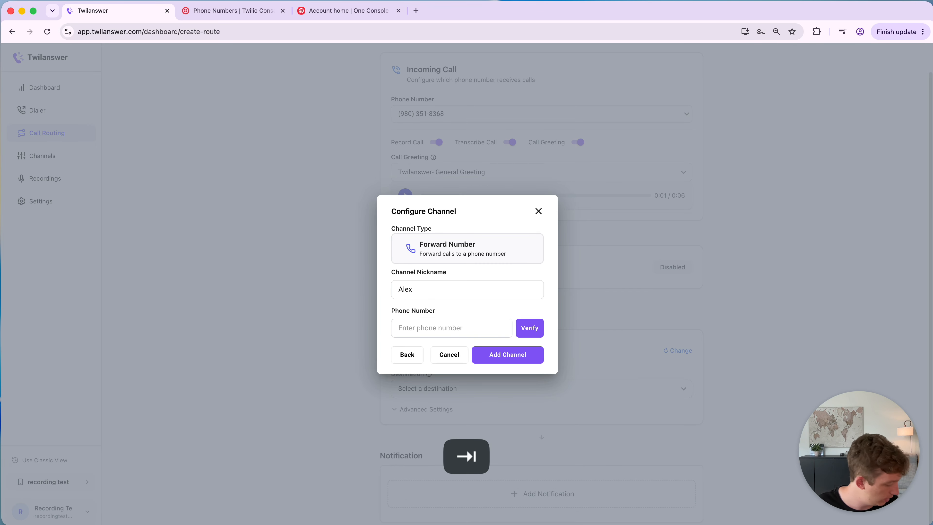
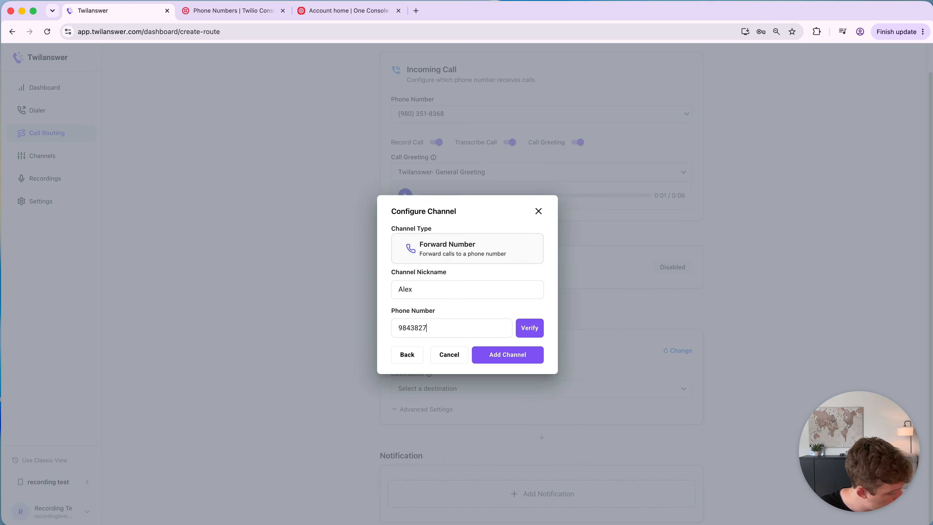
{"action": "left_click", "coordinate": [528, 329]}
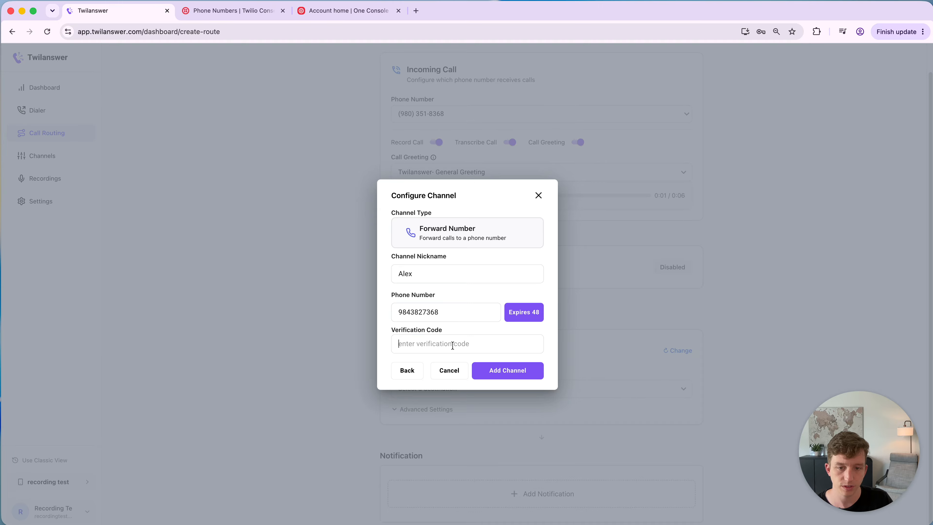
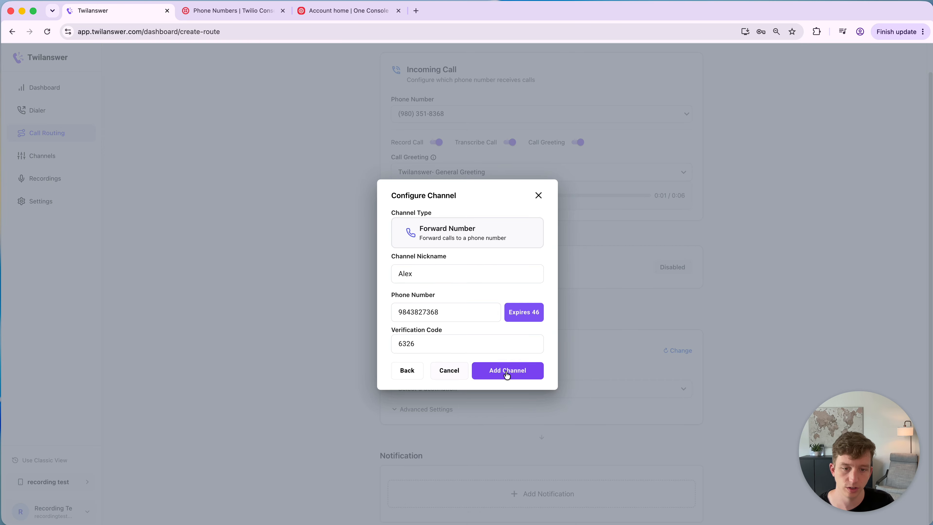
Enter the received verification code, add the forwarding channel, and close the confirmation.
{"action": "left_click", "coordinate": [507, 372]}
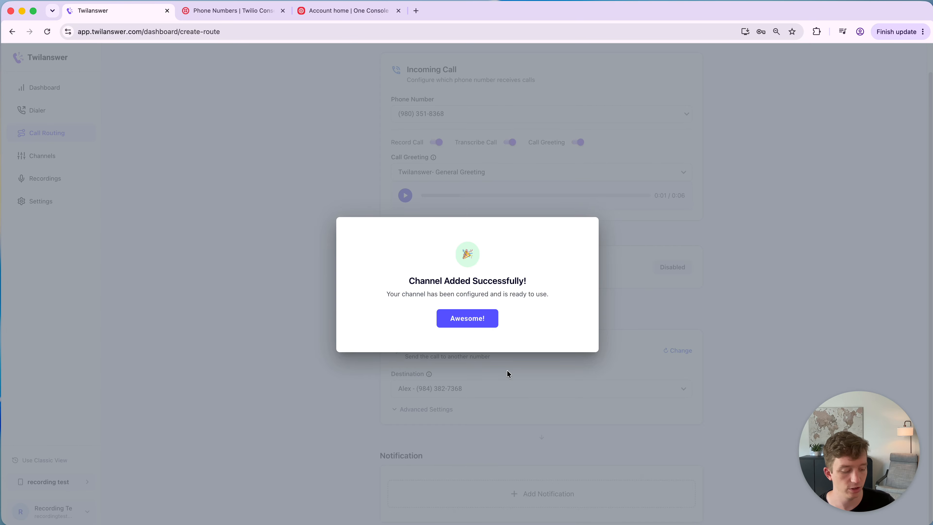
{"action": "left_click", "coordinate": [467, 323]}
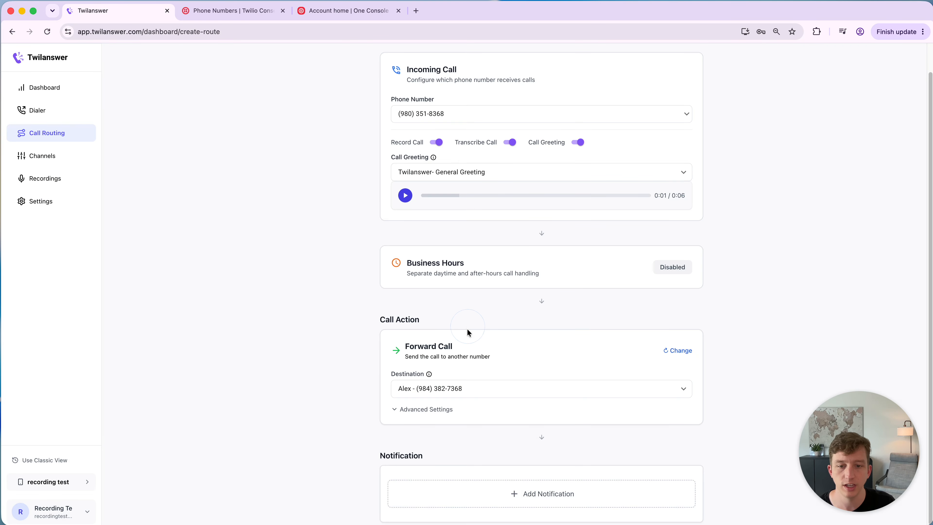
Set the forwarded call's Caller ID Setting to Show System Number in its advanced settings, and save the route.
{"action": "left_click", "coordinate": [416, 409]}
{"action": "left_click", "coordinate": [436, 438]}
{"action": "left_click", "coordinate": [444, 489]}
{"action": "scroll", "coordinate": [490, 444], "scroll_direction": "down", "scroll_amount": 1}
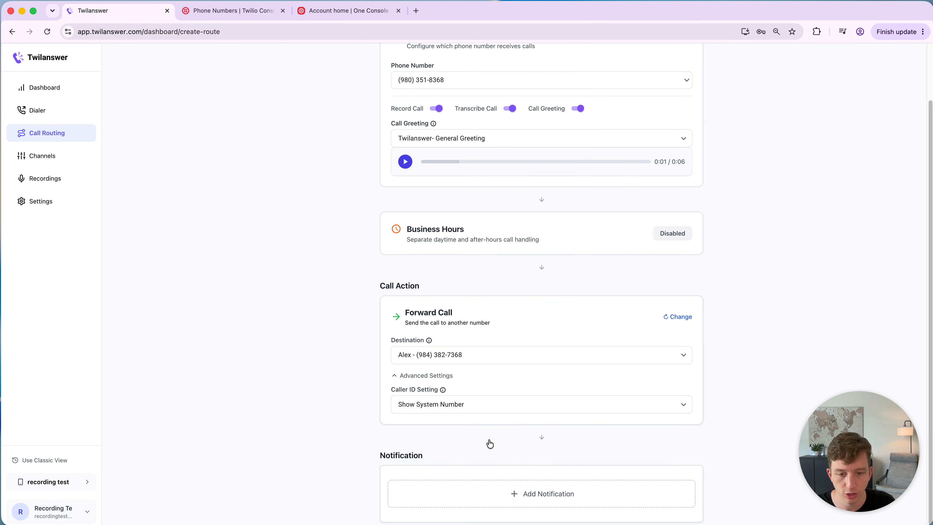
{"action": "scroll", "coordinate": [490, 443], "scroll_direction": "up", "scroll_amount": 3}
{"action": "left_click", "coordinate": [895, 56]}
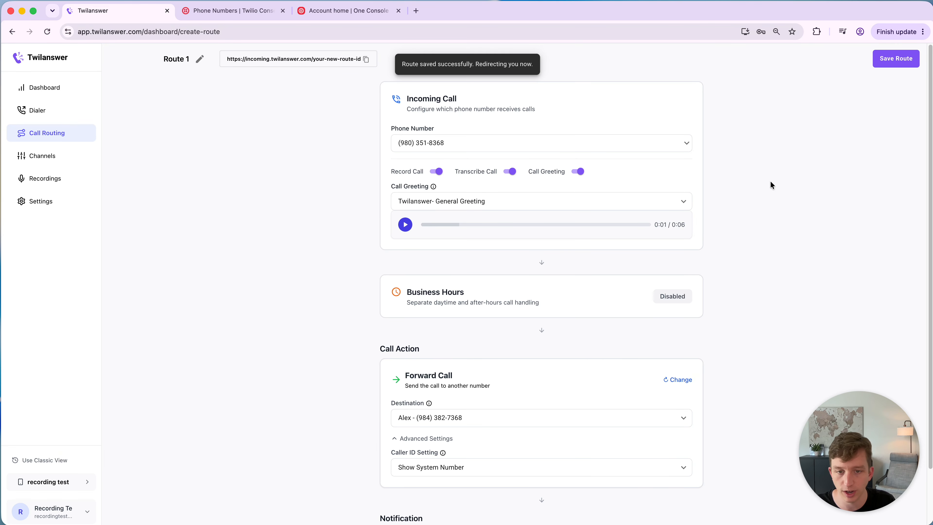
Review the saved route from incoming call to notification, and view the alternative call action types without changing the current one.
{"action": "scroll", "coordinate": [735, 184], "scroll_direction": "down", "scroll_amount": 2}
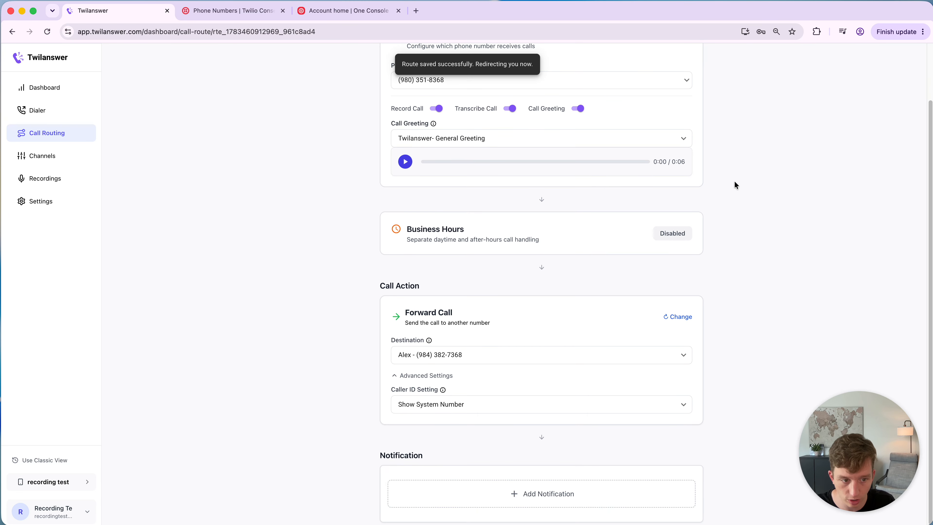
{"action": "scroll", "coordinate": [668, 206], "scroll_direction": "up", "scroll_amount": 2}
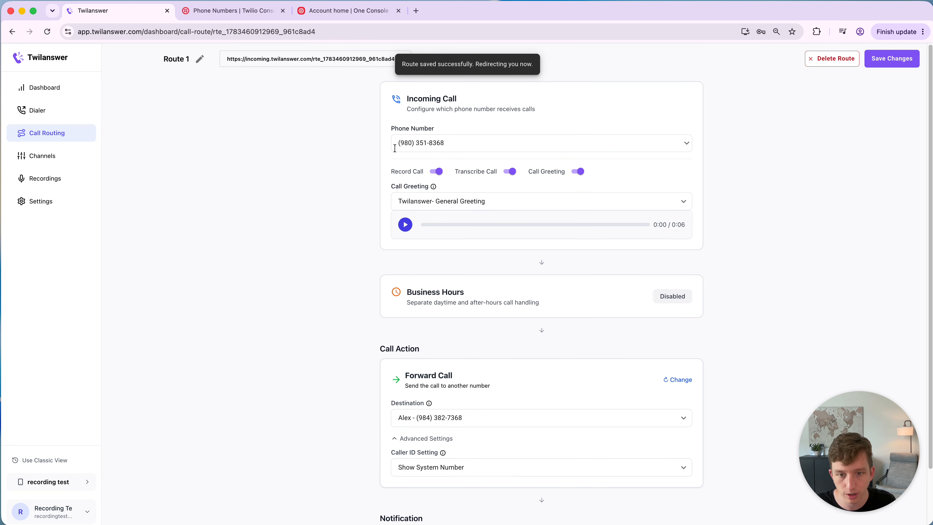
{"action": "scroll", "coordinate": [385, 184], "scroll_direction": "down", "scroll_amount": 2}
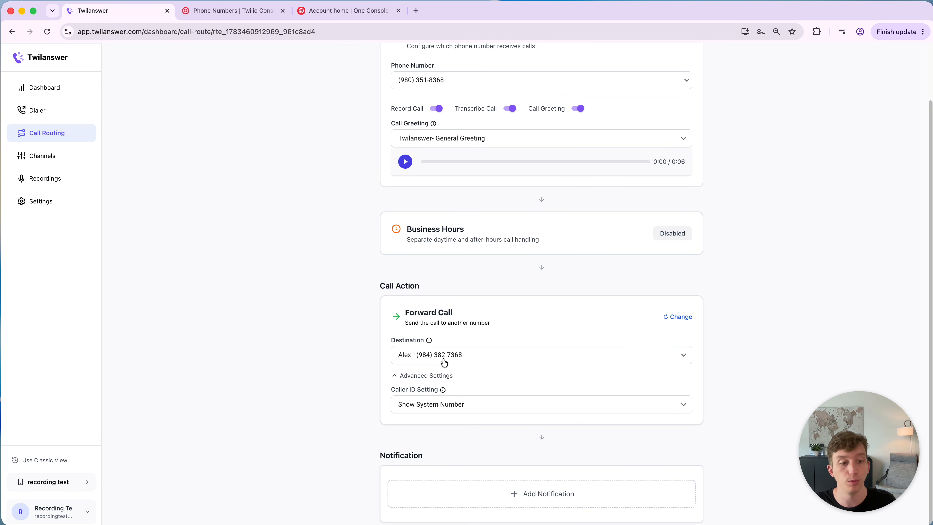
{"action": "scroll", "coordinate": [444, 362], "scroll_direction": "up", "scroll_amount": 1}
{"action": "scroll", "coordinate": [443, 362], "scroll_direction": "up", "scroll_amount": 1}
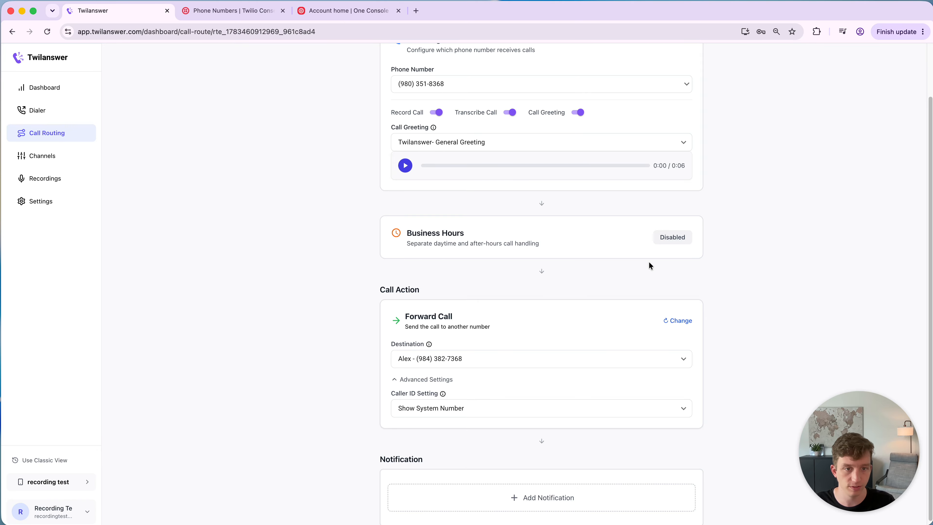
{"action": "left_click", "coordinate": [680, 321]}
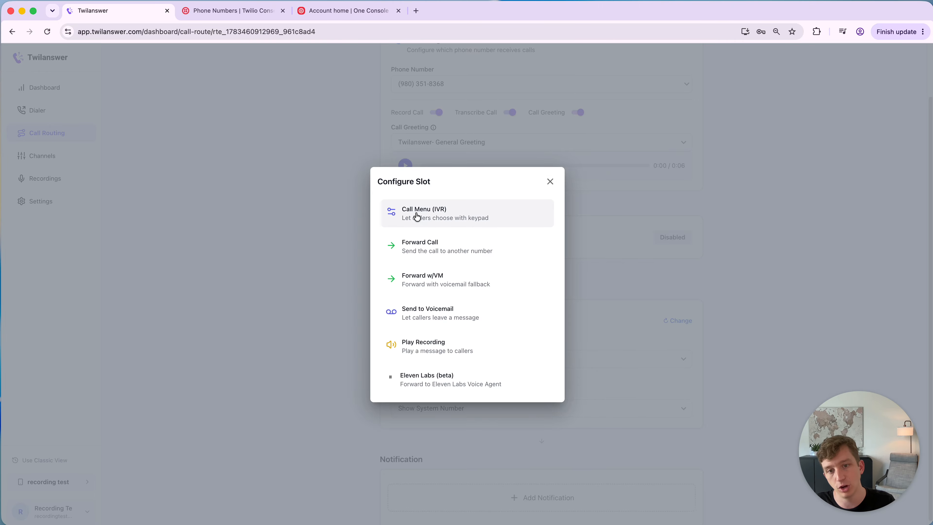
{"action": "left_click", "coordinate": [550, 181]}
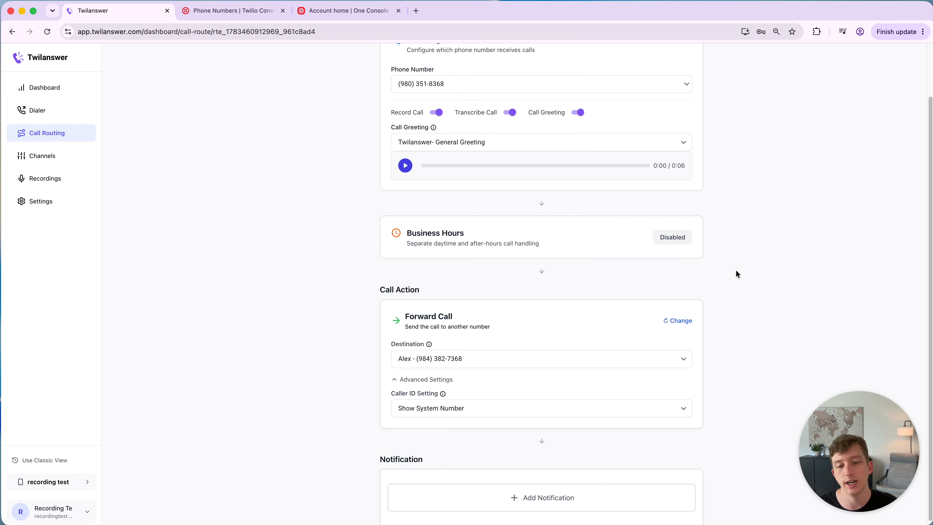
View the notification types available for the call route without adding one, and look over the whole route again.
{"action": "scroll", "coordinate": [697, 313], "scroll_direction": "down", "scroll_amount": 1}
{"action": "left_click", "coordinate": [508, 501]}
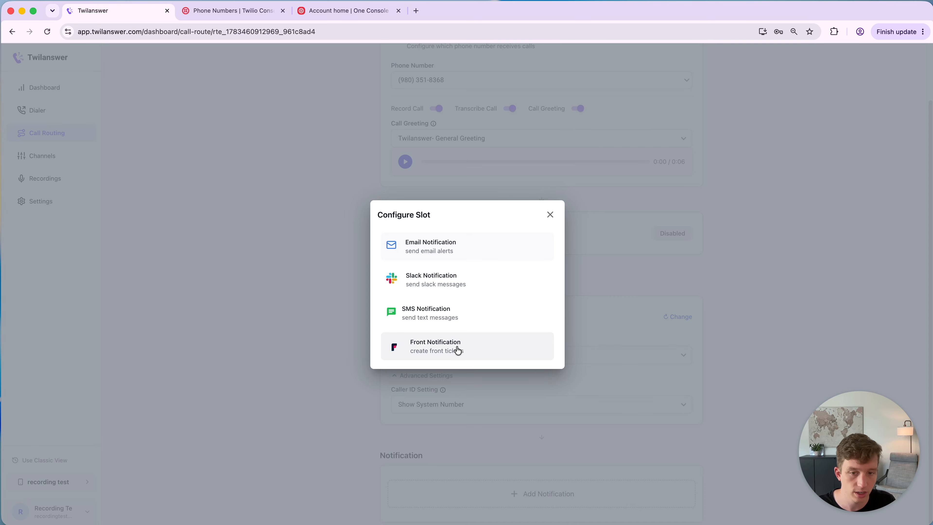
{"action": "left_click", "coordinate": [550, 214]}
{"action": "scroll", "coordinate": [771, 294], "scroll_direction": "up", "scroll_amount": 3}
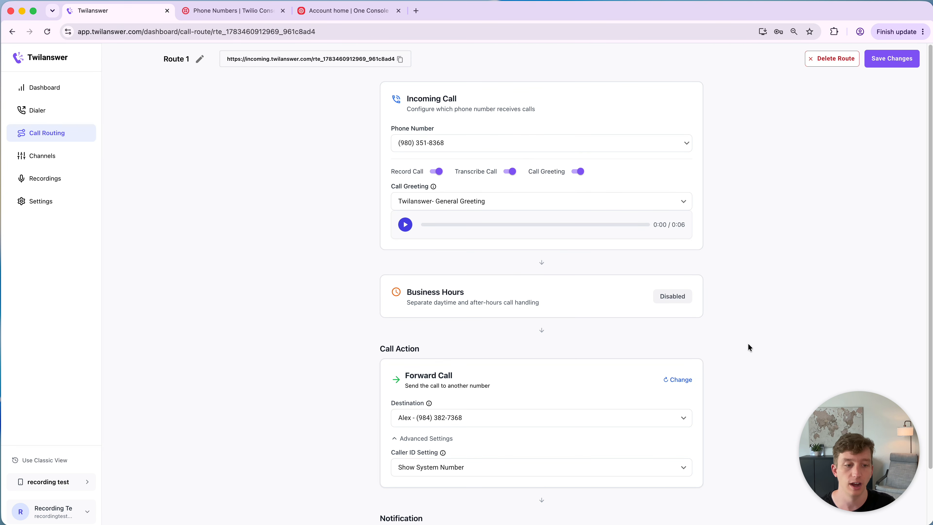
{"action": "scroll", "coordinate": [748, 343], "scroll_direction": "down", "scroll_amount": 3}
{"action": "scroll", "coordinate": [748, 342], "scroll_direction": "up", "scroll_amount": 3}
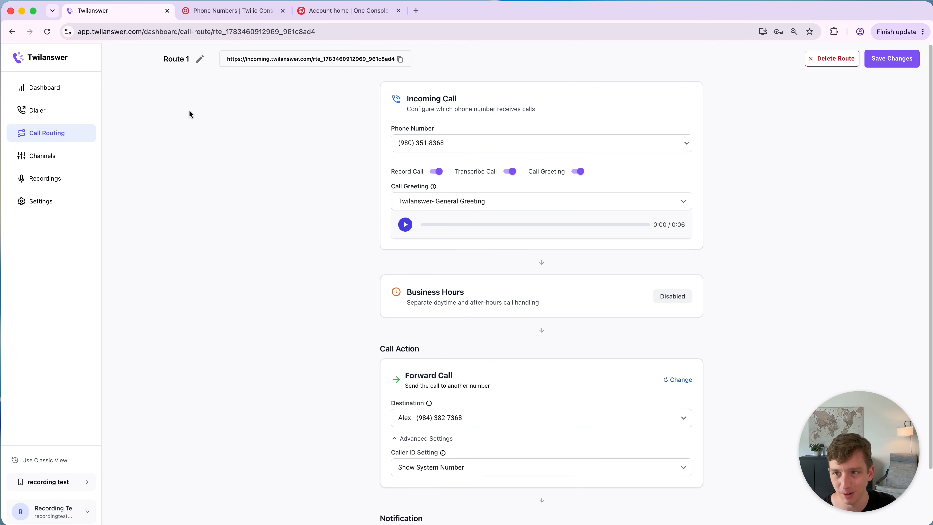
Open the forwarded call's details from the dashboard's recent calls, reload its transcript status, and briefly play the call recording.
{"action": "left_click", "coordinate": [53, 93]}
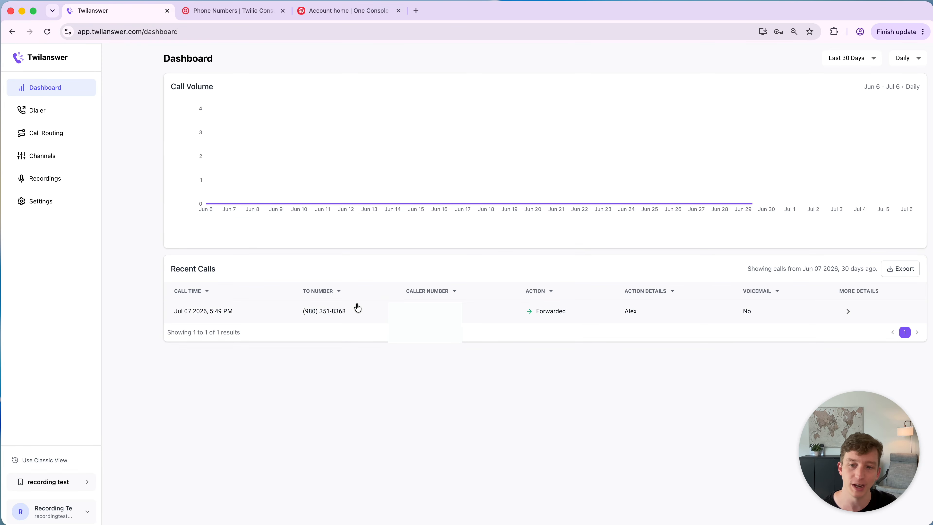
{"action": "left_click", "coordinate": [483, 316]}
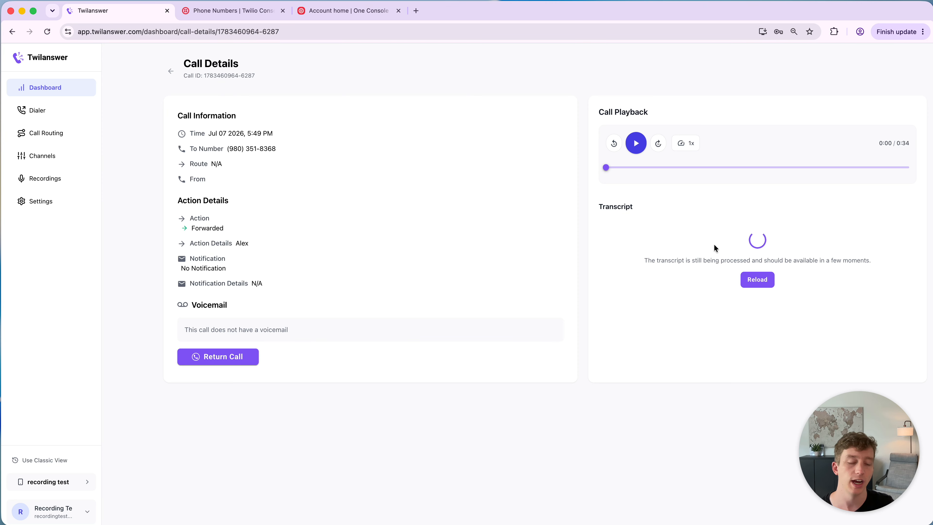
{"action": "left_click", "coordinate": [764, 285]}
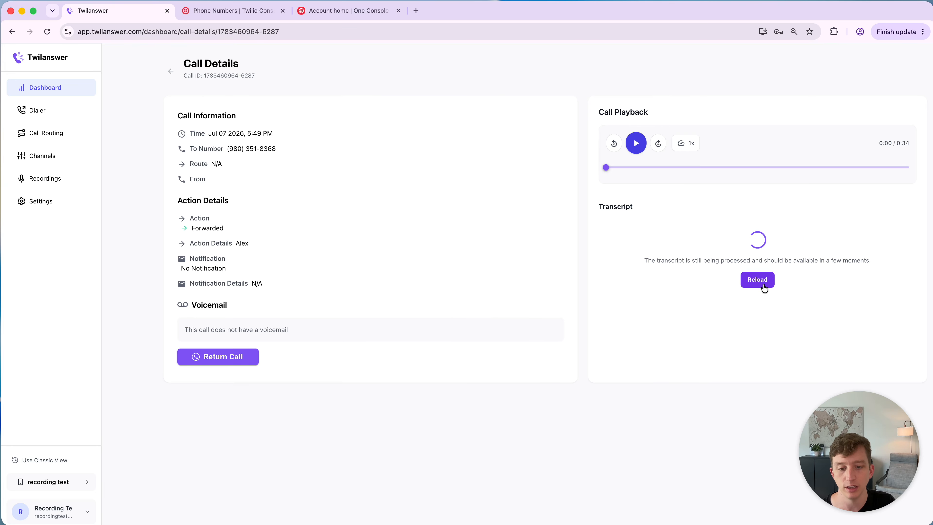
{"action": "left_click", "coordinate": [642, 152]}
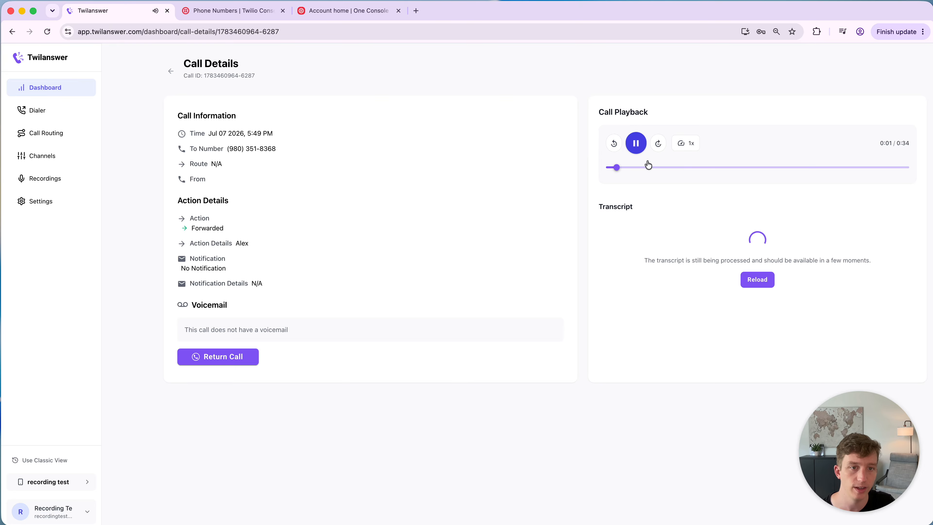
{"action": "left_click", "coordinate": [642, 152]}
Fetch the call's transcript, and briefly play the recording from the caller's line at 0:16.
{"action": "left_click", "coordinate": [757, 279]}
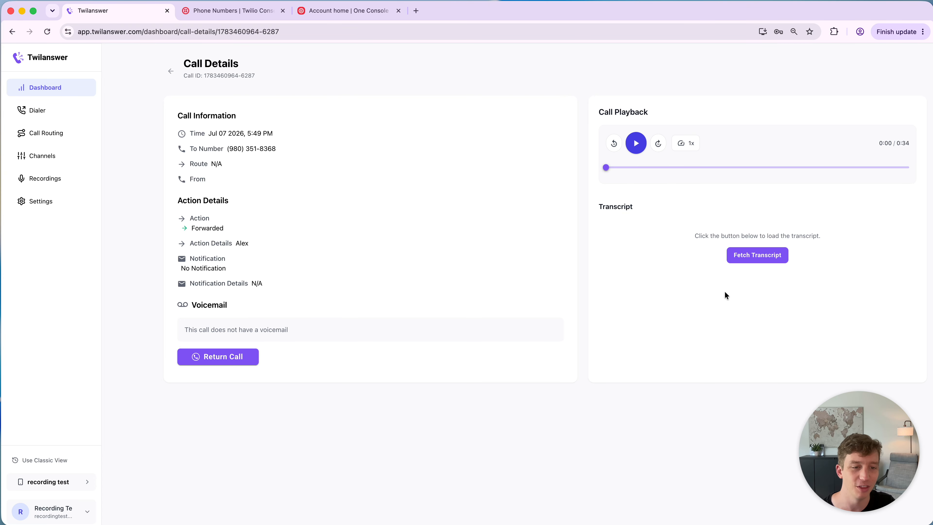
{"action": "left_click", "coordinate": [758, 256]}
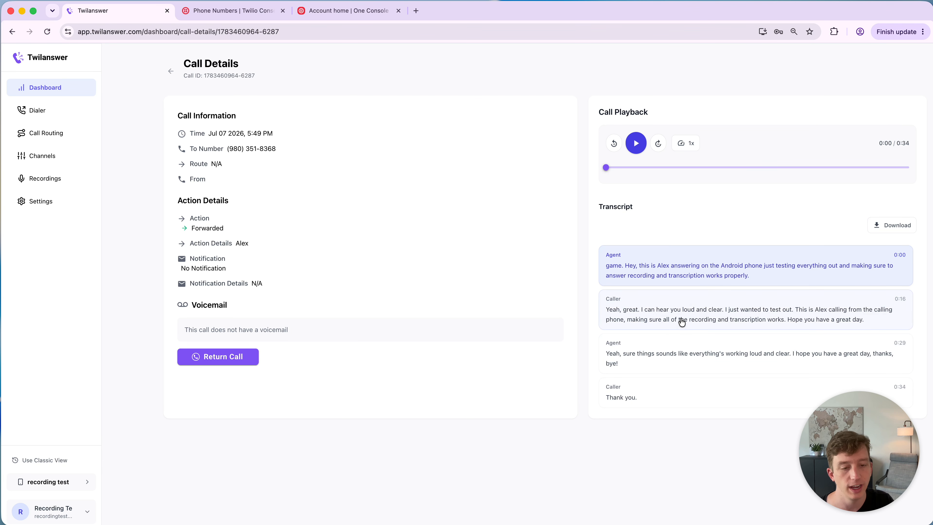
{"action": "left_click", "coordinate": [664, 324]}
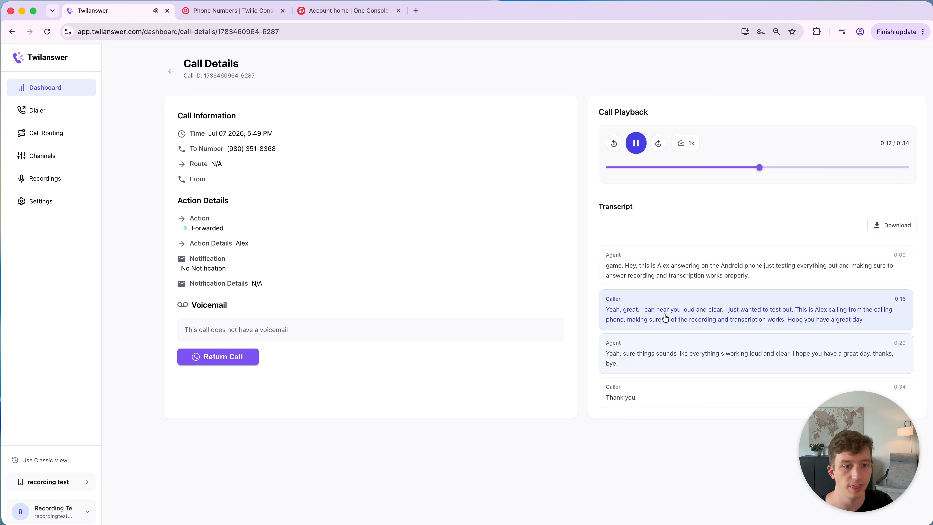
{"action": "left_click", "coordinate": [633, 147]}
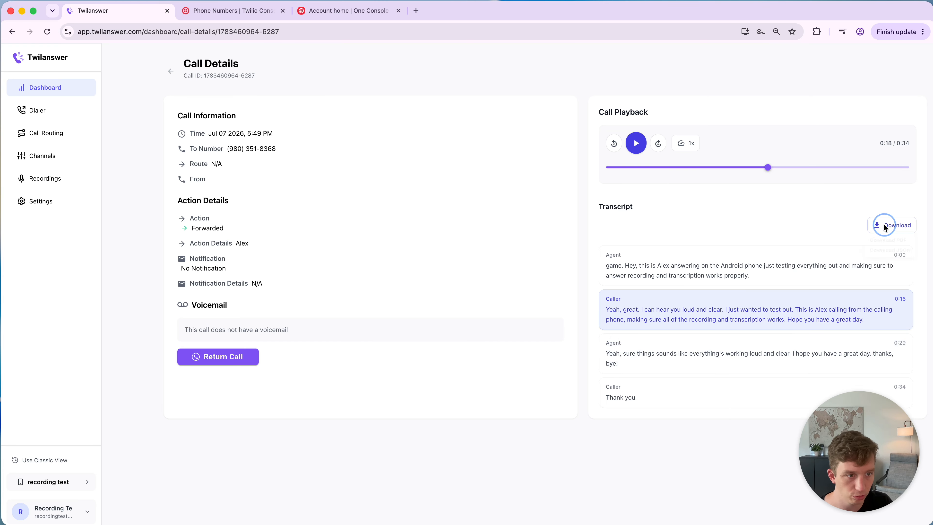
View the transcript's available download formats without downloading a file.
{"action": "left_click", "coordinate": [890, 225]}
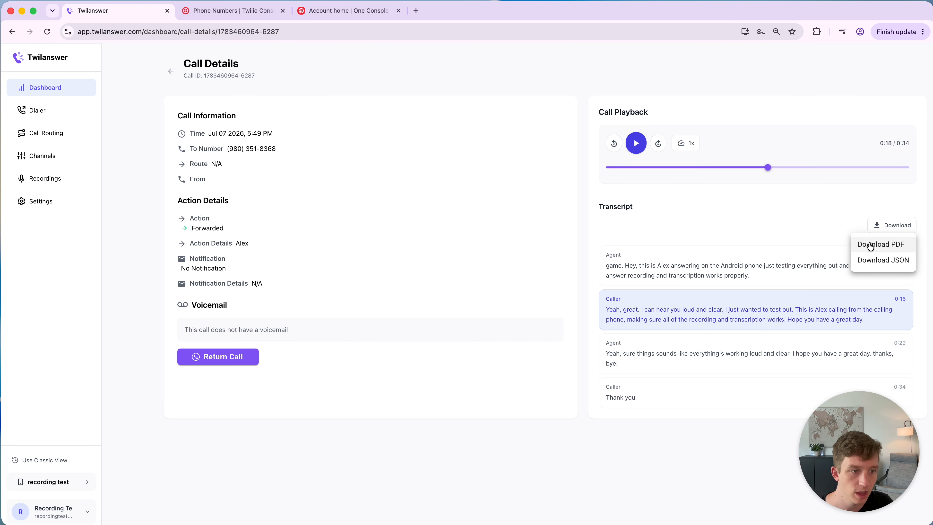
{"action": "left_click", "coordinate": [889, 226]}
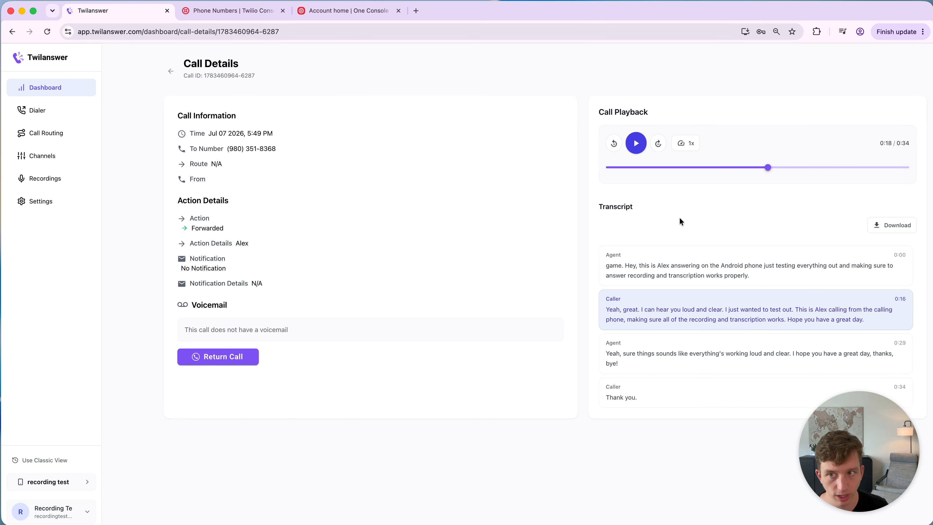
Open the Dialer, toggle Transcribe Call in its call options, and go to the recipient phone number field.
{"action": "left_click", "coordinate": [44, 110]}
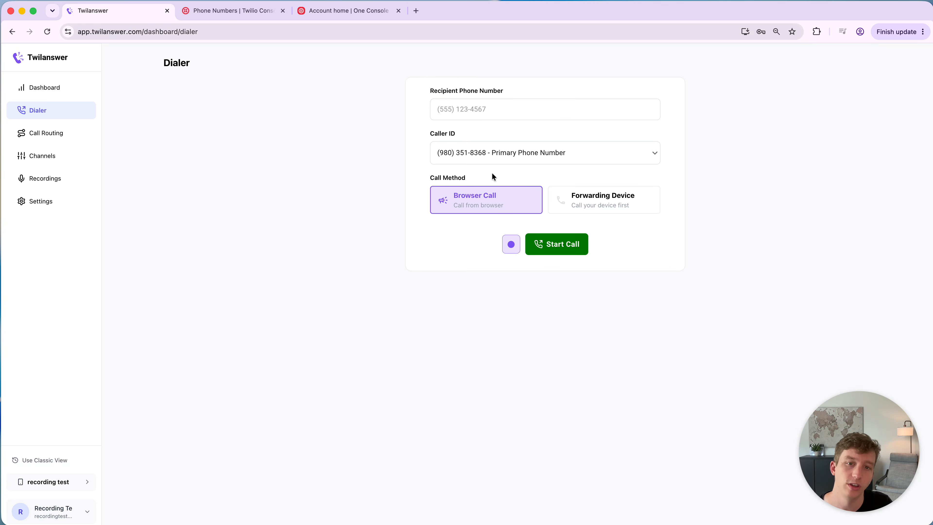
{"action": "left_click", "coordinate": [517, 247]}
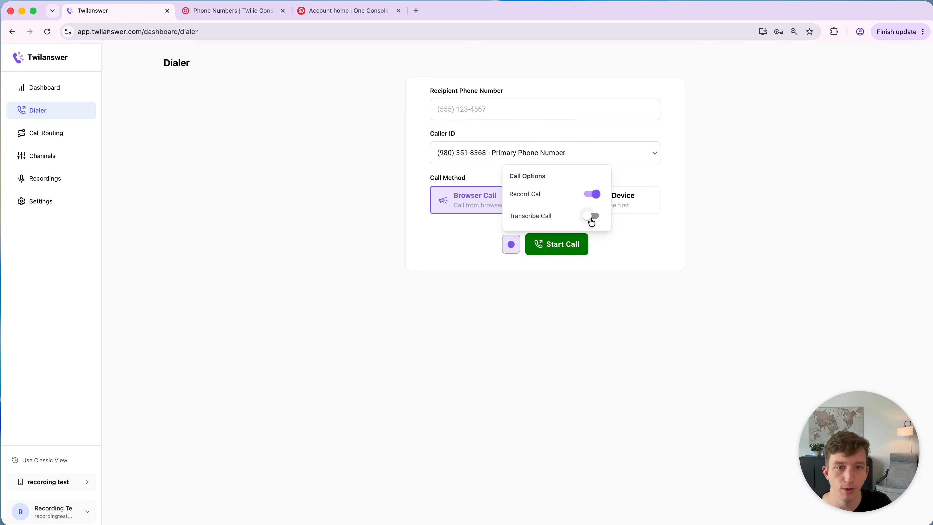
{"action": "left_click", "coordinate": [591, 217]}
{"action": "left_click", "coordinate": [509, 243]}
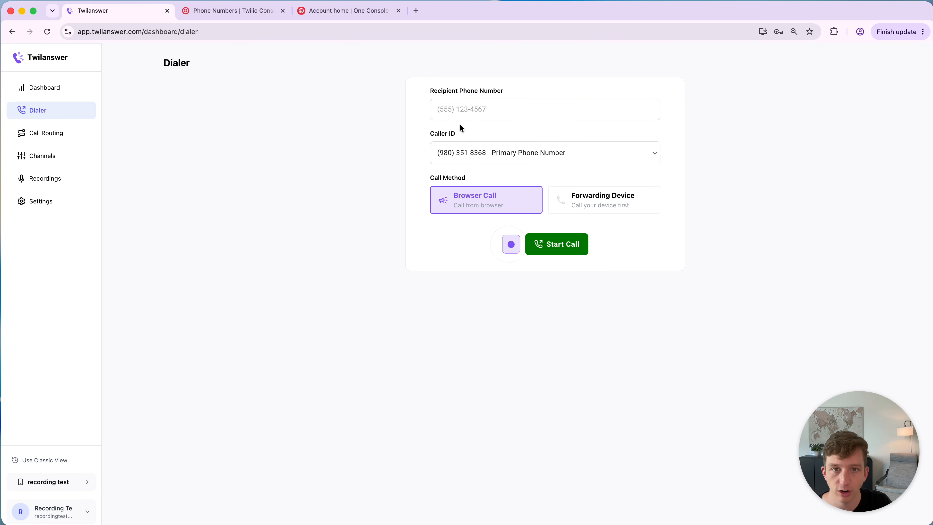
{"action": "left_click", "coordinate": [462, 113]}
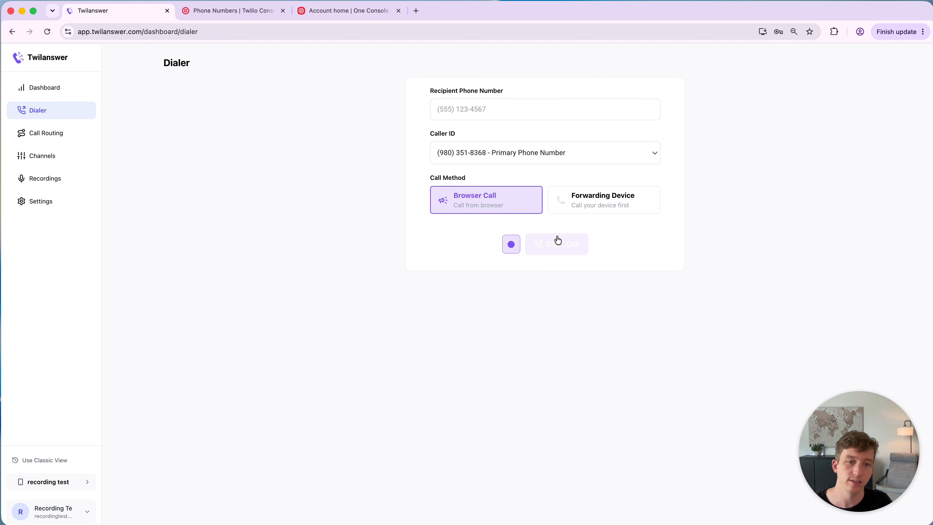
Return to the dashboard and reopen the details of the forwarded call.
{"action": "left_click", "coordinate": [52, 91]}
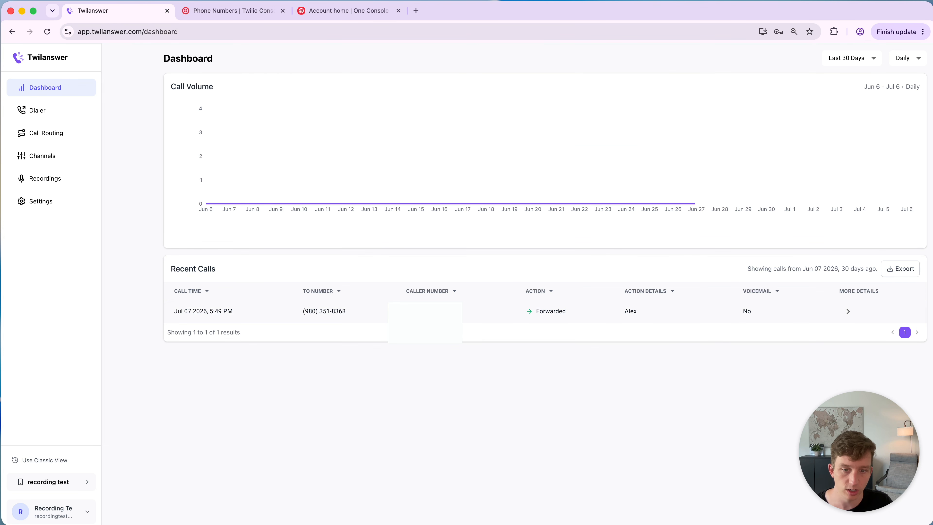
{"action": "left_click", "coordinate": [423, 310]}
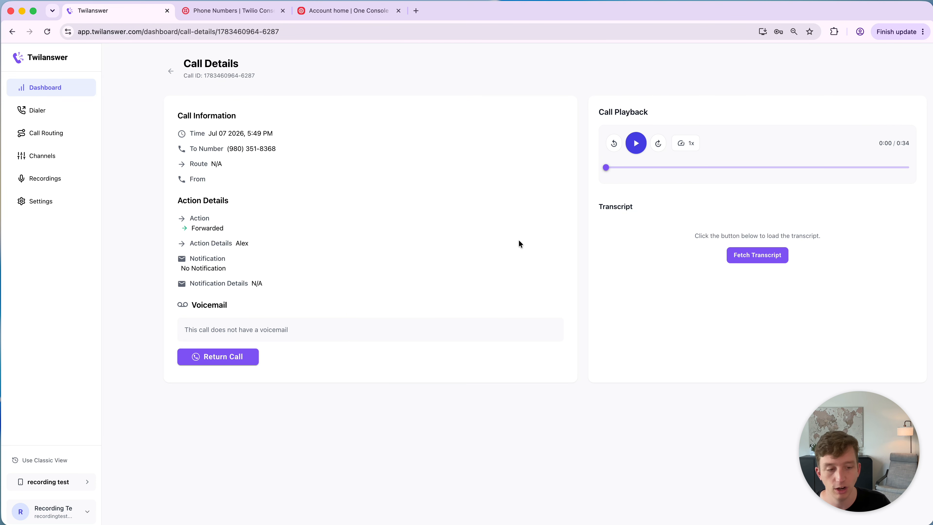